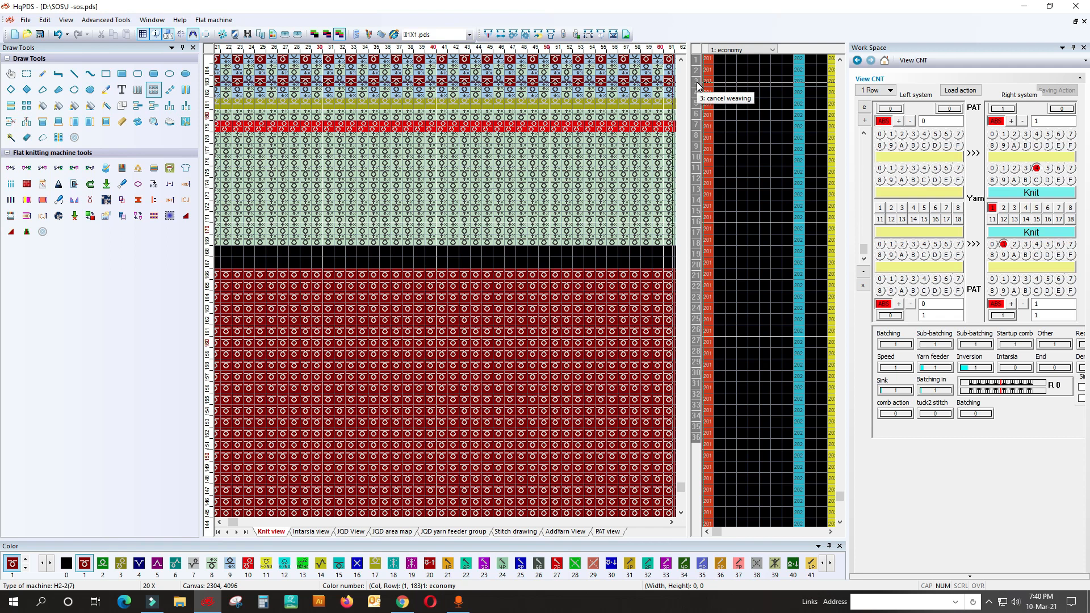
Show the cancel weaving function line and review its list of shortening, narrowing and addition options
{"action": "left_click", "coordinate": [698, 85]}
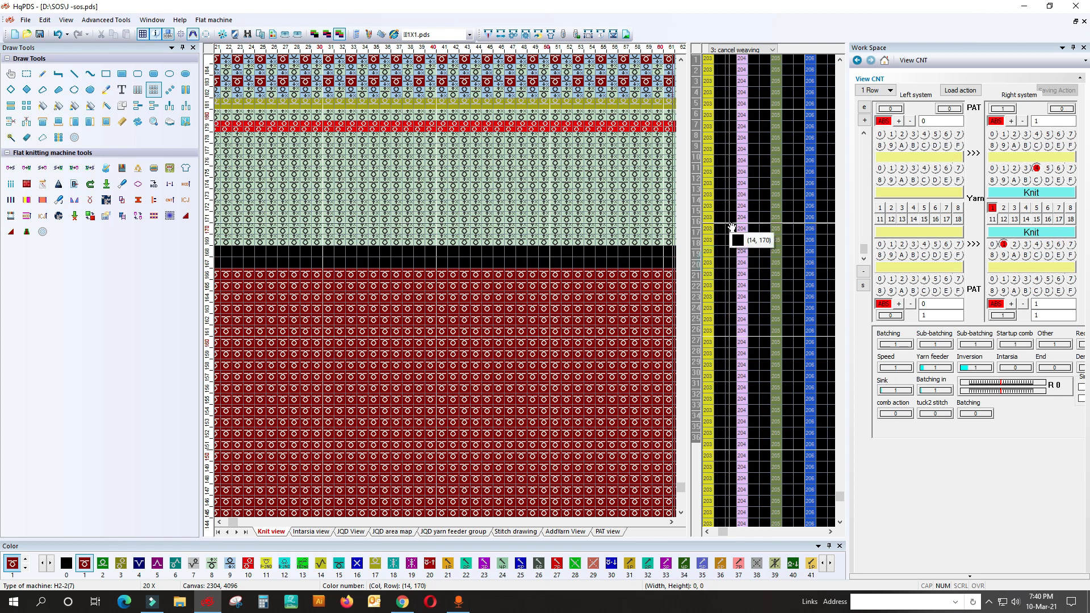
{"action": "left_click", "coordinate": [720, 250]}
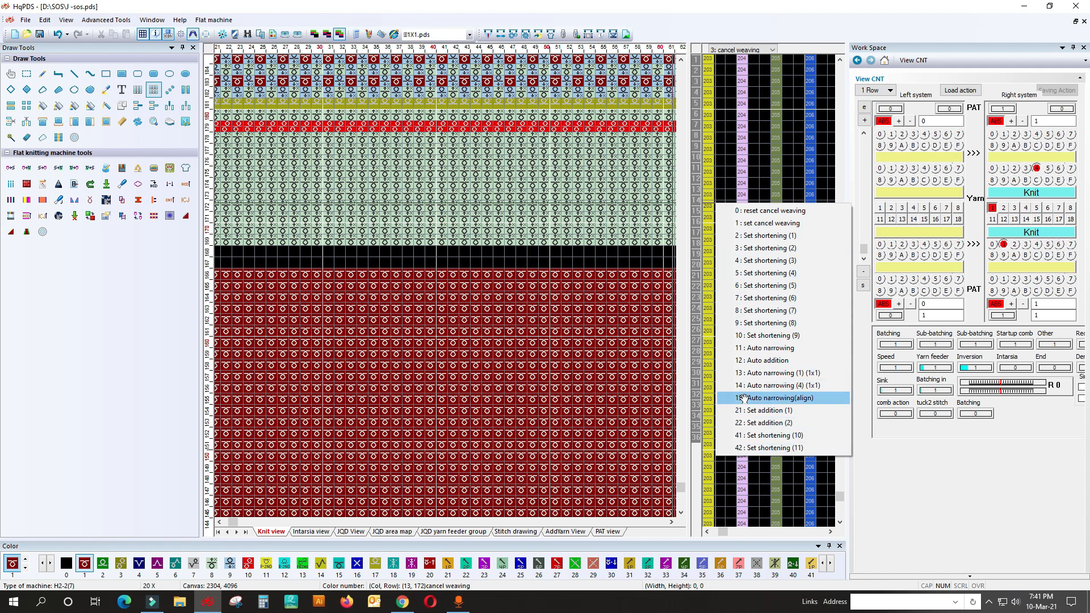
{"action": "left_click", "coordinate": [722, 200]}
Locate the small separate module pattern above the main knit piece and select the area around it
{"action": "scroll", "coordinate": [364, 304], "scroll_direction": "down", "scroll_amount": 2}
{"action": "left_click", "coordinate": [354, 306]}
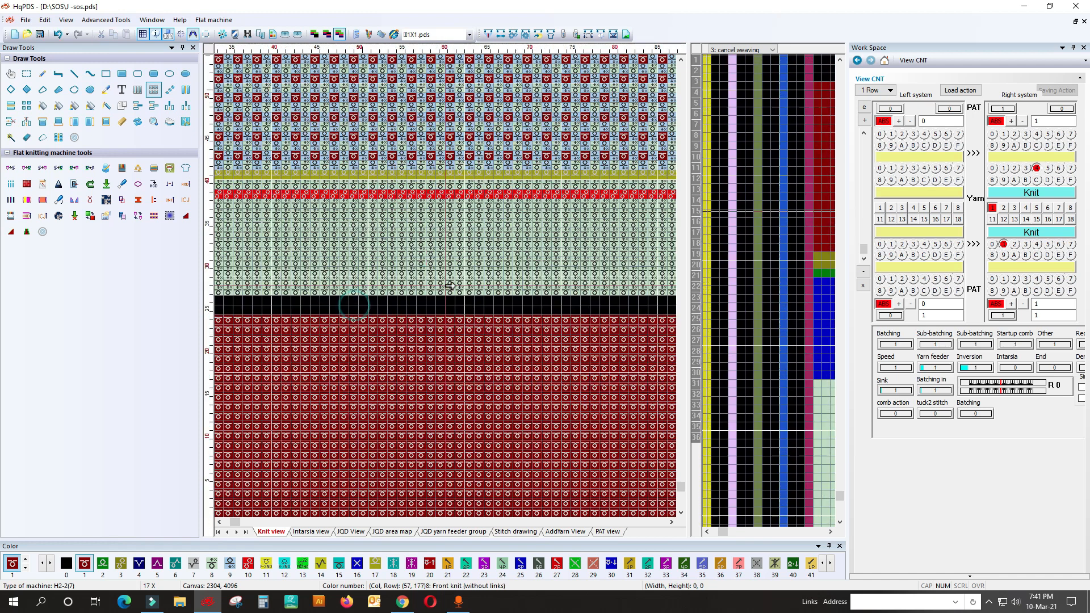
{"action": "scroll", "coordinate": [450, 285], "scroll_direction": "down", "scroll_amount": 4}
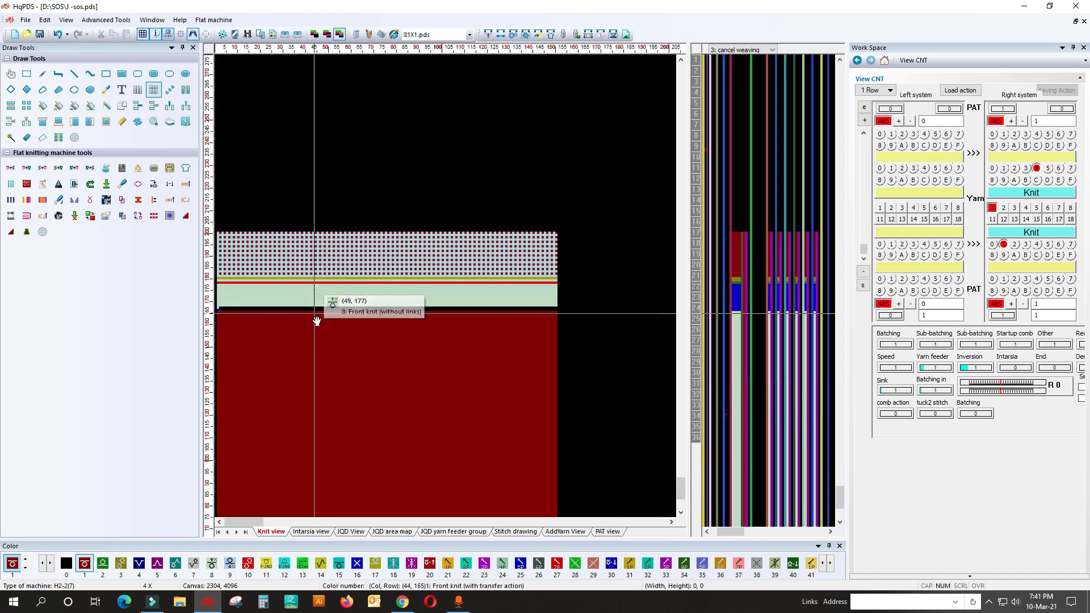
{"action": "scroll", "coordinate": [301, 386], "scroll_direction": "down", "scroll_amount": 2}
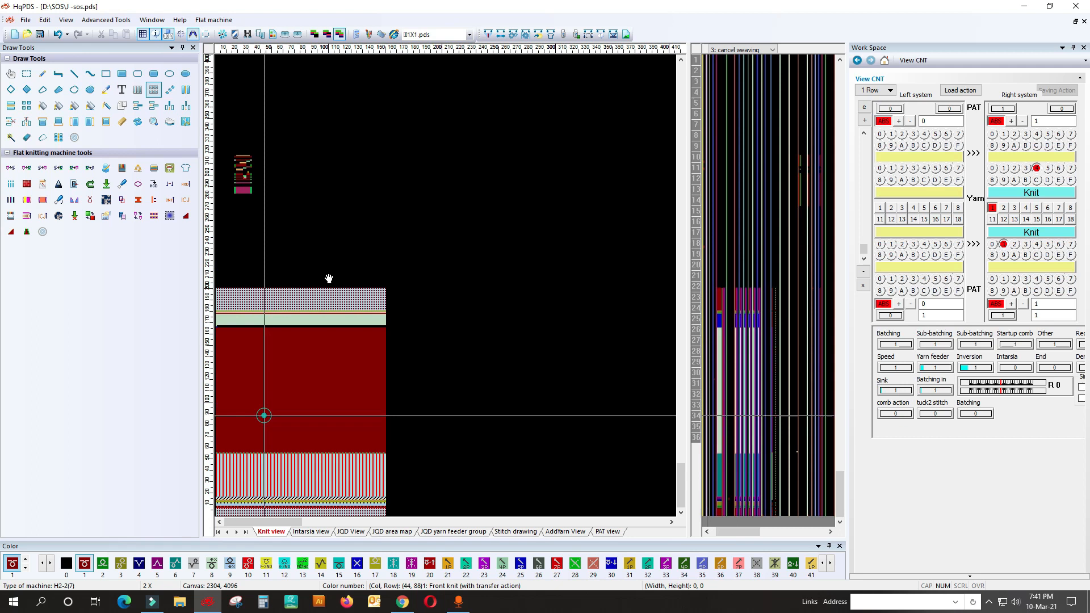
{"action": "left_click", "coordinate": [239, 209]}
{"action": "scroll", "coordinate": [288, 183], "scroll_direction": "up", "scroll_amount": 2}
{"action": "scroll", "coordinate": [315, 290], "scroll_direction": "up", "scroll_amount": 5}
{"action": "left_click", "coordinate": [447, 251]}
{"action": "scroll", "coordinate": [401, 180], "scroll_direction": "up", "scroll_amount": 1}
{"action": "left_click_drag", "start_coordinate": [262, 136], "coordinate": [560, 361]}
{"action": "scroll", "coordinate": [429, 483], "scroll_direction": "down", "scroll_amount": 1}
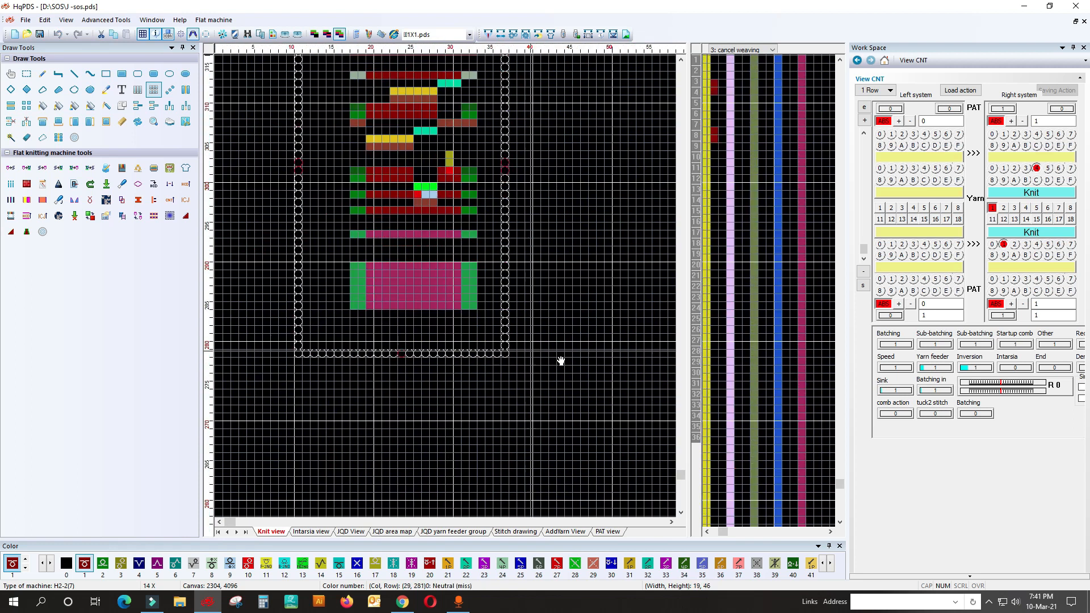
{"action": "scroll", "coordinate": [535, 341], "scroll_direction": "up", "scroll_amount": 2}
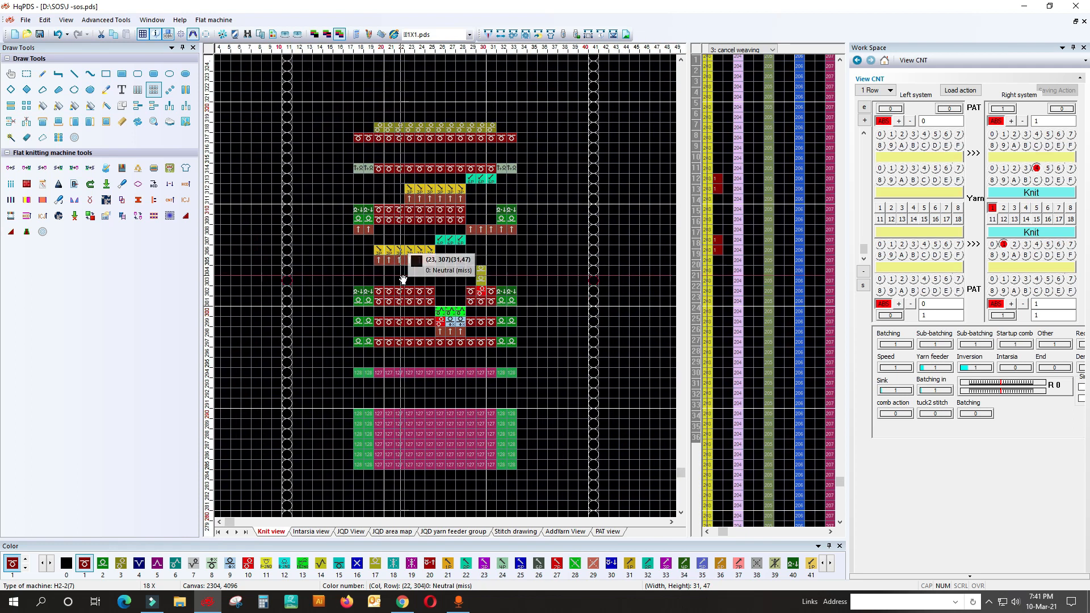
Examine the small module pattern from its base rows upward, with the economy function line shown beside it
{"action": "left_click", "coordinate": [619, 385]}
{"action": "scroll", "coordinate": [618, 386], "scroll_direction": "up", "scroll_amount": 1}
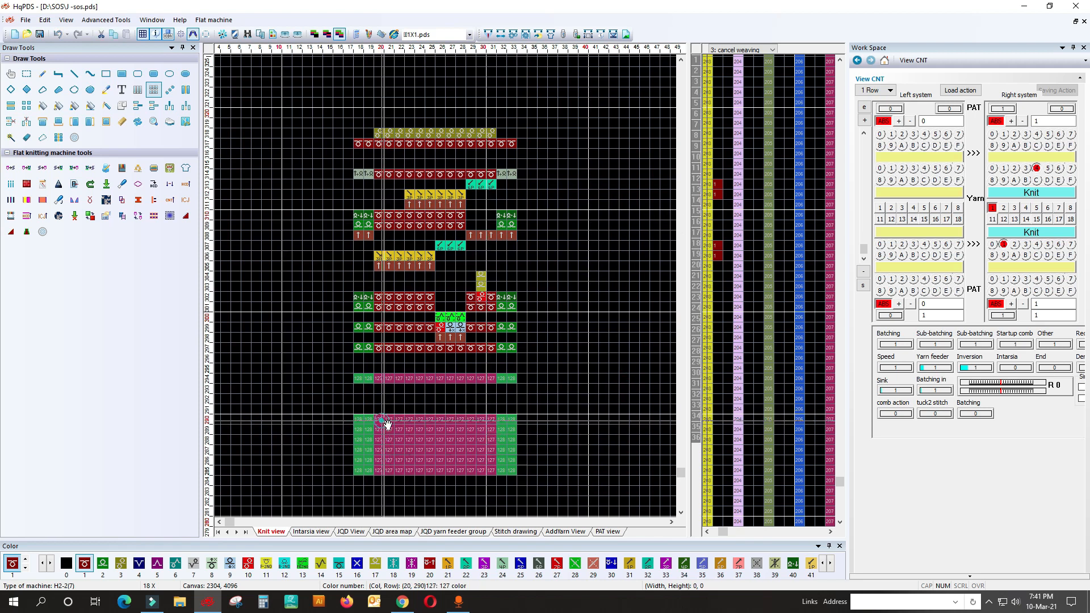
{"action": "scroll", "coordinate": [386, 424], "scroll_direction": "down", "scroll_amount": 2}
{"action": "scroll", "coordinate": [467, 169], "scroll_direction": "up", "scroll_amount": 1}
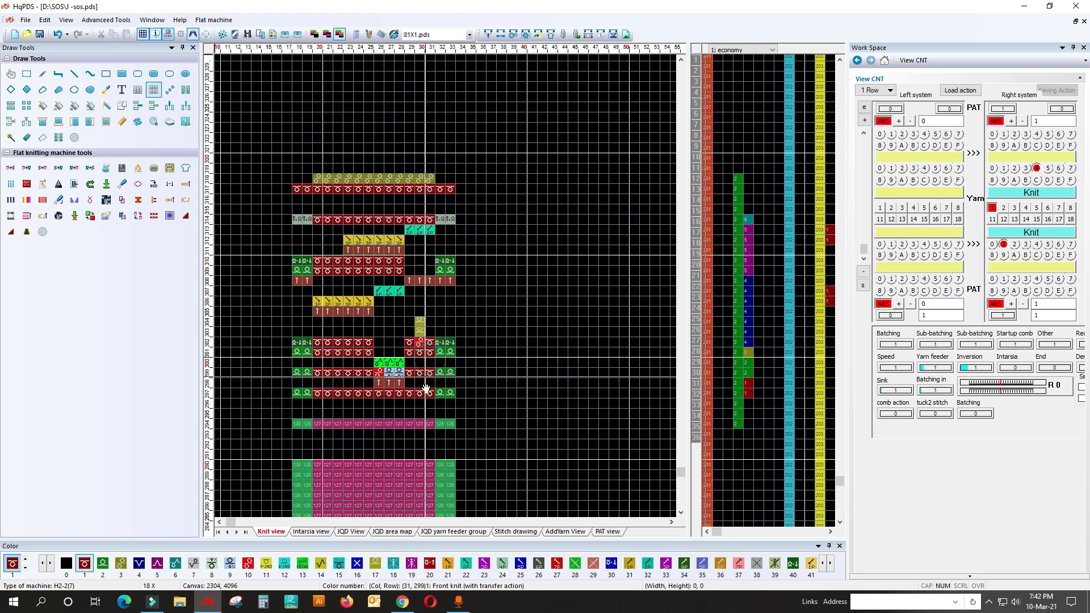
{"action": "scroll", "coordinate": [391, 460], "scroll_direction": "down", "scroll_amount": 1}
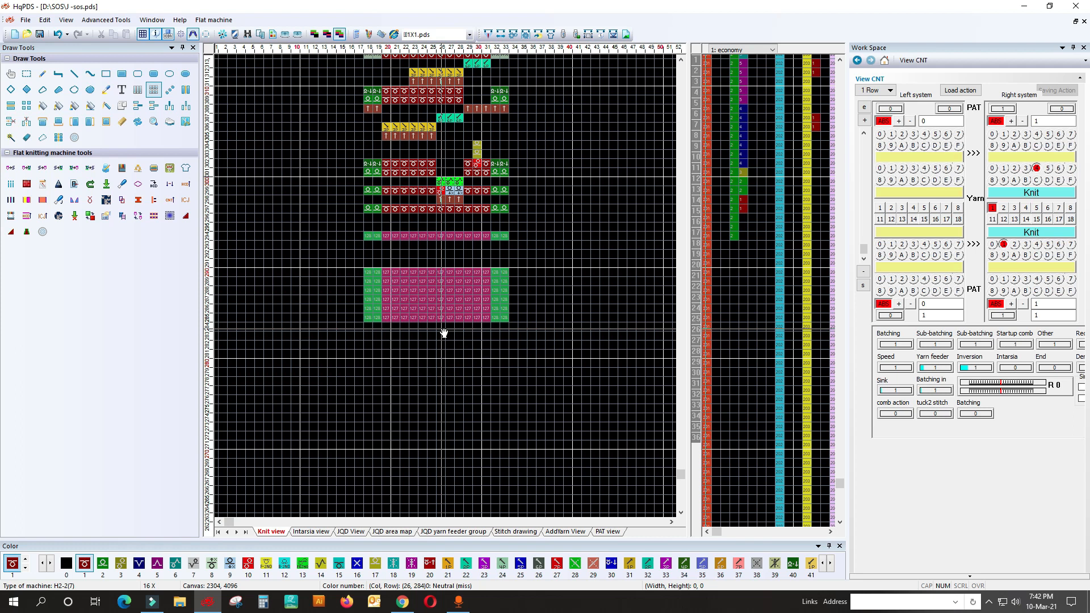
{"action": "scroll", "coordinate": [444, 333], "scroll_direction": "down", "scroll_amount": 1}
{"action": "left_click_drag", "start_coordinate": [290, 163], "coordinate": [513, 474]}
{"action": "left_click", "coordinate": [547, 394]}
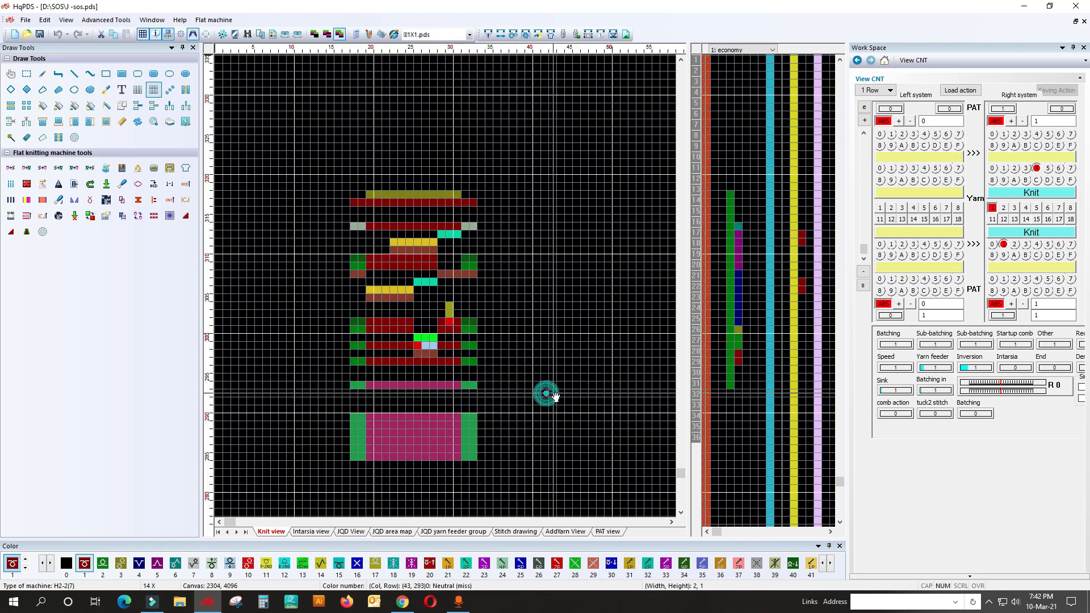
{"action": "scroll", "coordinate": [445, 270], "scroll_direction": "up", "scroll_amount": 3}
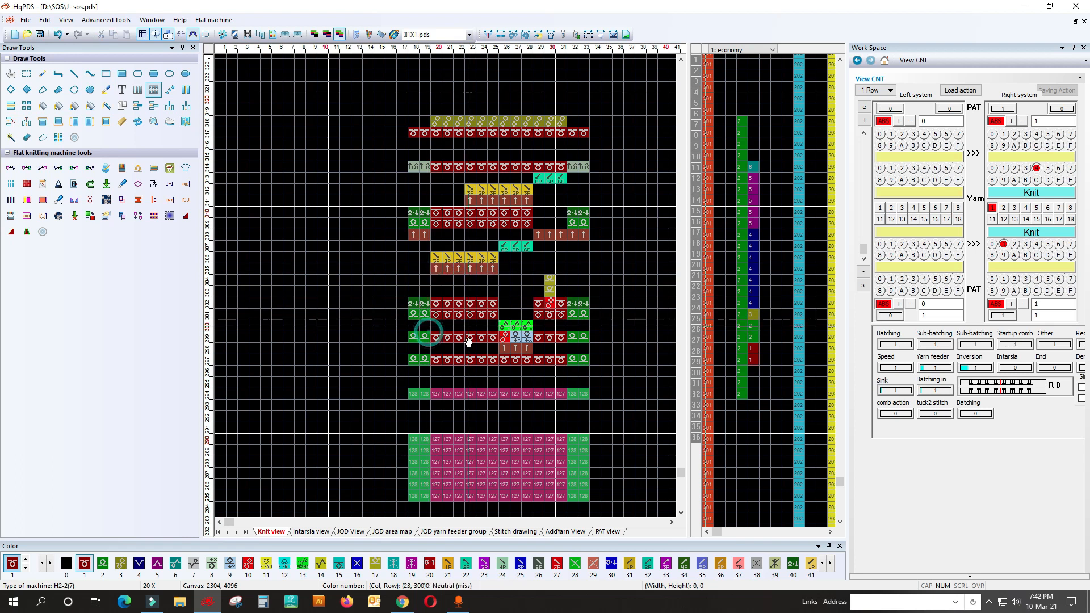
Trace the module's row 294 across its width and its columns up to row 318, and clear the marking
{"action": "left_click_drag", "start_coordinate": [401, 393], "coordinate": [596, 395]}
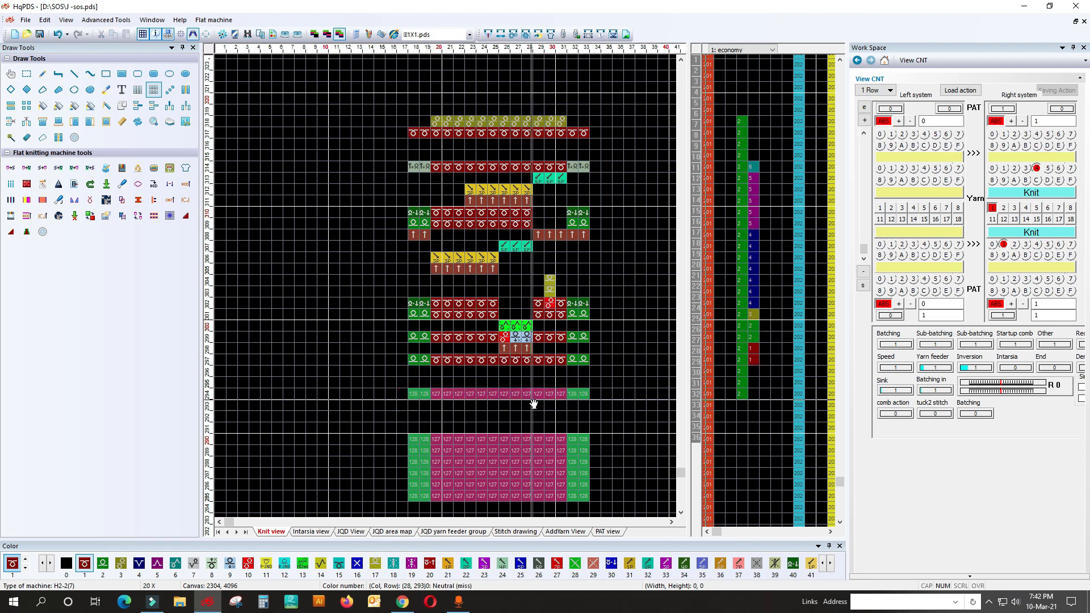
{"action": "scroll", "coordinate": [533, 397], "scroll_direction": "down", "scroll_amount": 1}
{"action": "left_click_drag", "start_coordinate": [468, 209], "coordinate": [503, 183]}
{"action": "left_click_drag", "start_coordinate": [447, 335], "coordinate": [479, 89]}
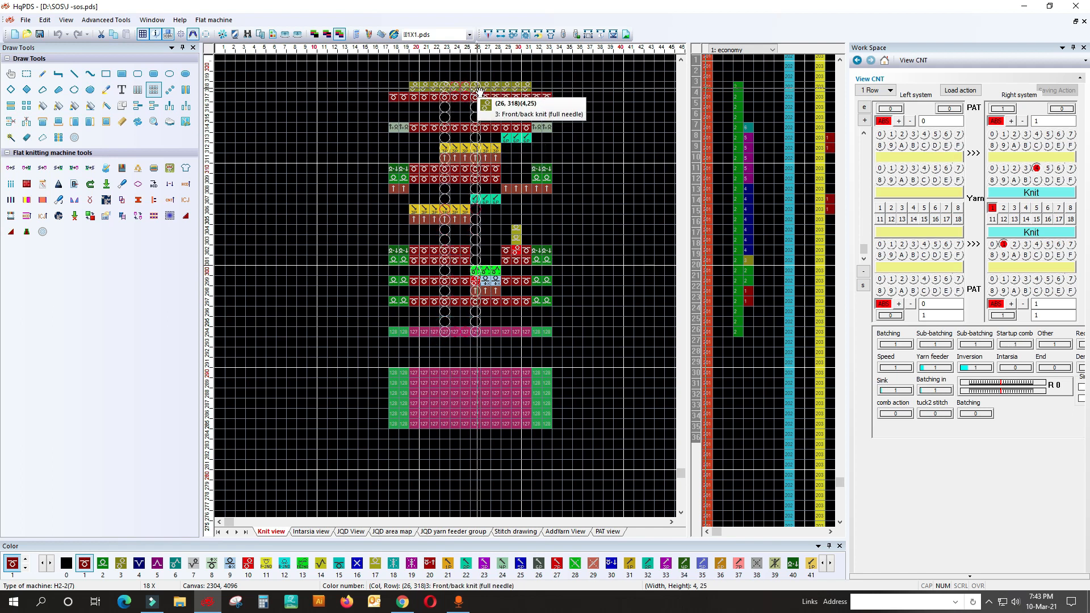
{"action": "left_click", "coordinate": [333, 269]}
{"action": "scroll", "coordinate": [333, 273], "scroll_direction": "up", "scroll_amount": 2}
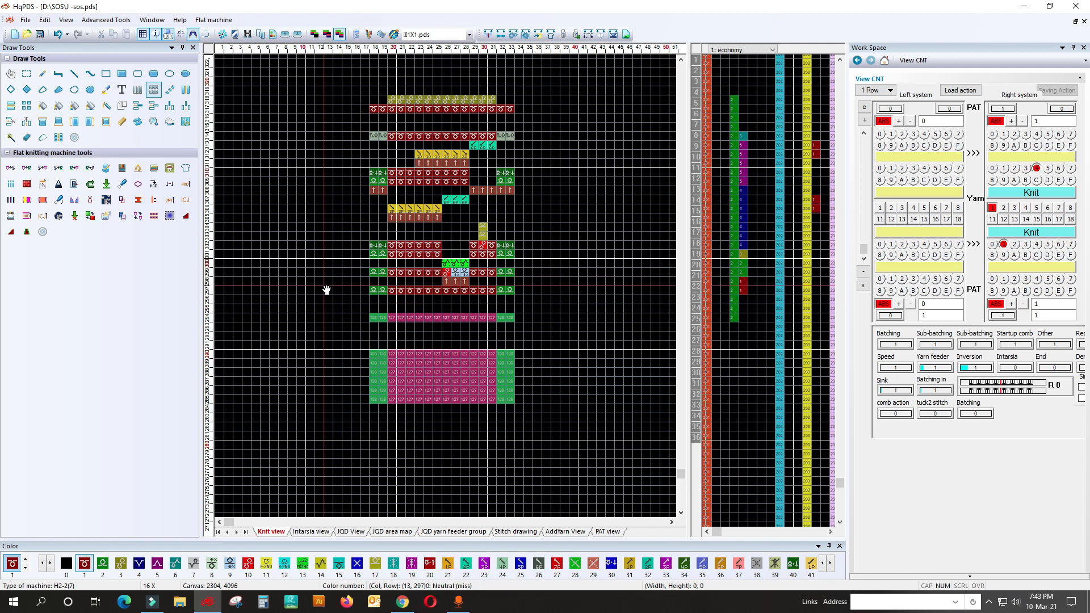
Trace the module page columns in the function line and compare their colours with the module's knit rows
{"action": "scroll", "coordinate": [312, 195], "scroll_direction": "down", "scroll_amount": 1}
{"action": "left_click_drag", "start_coordinate": [738, 168], "coordinate": [740, 418]}
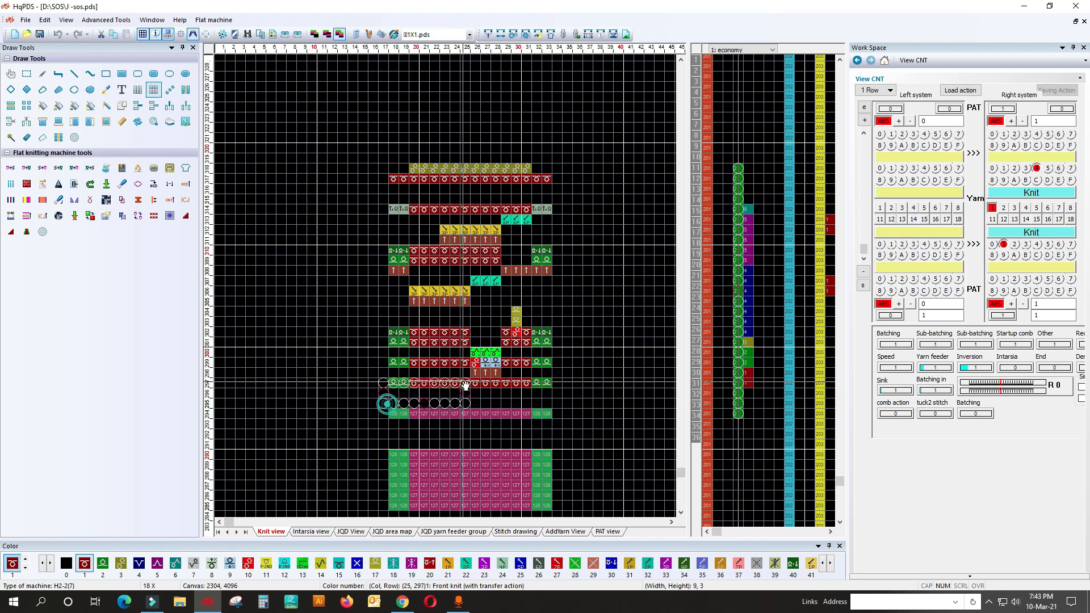
{"action": "scroll", "coordinate": [372, 290], "scroll_direction": "down", "scroll_amount": 2}
{"action": "scroll", "coordinate": [372, 290], "scroll_direction": "up", "scroll_amount": 2}
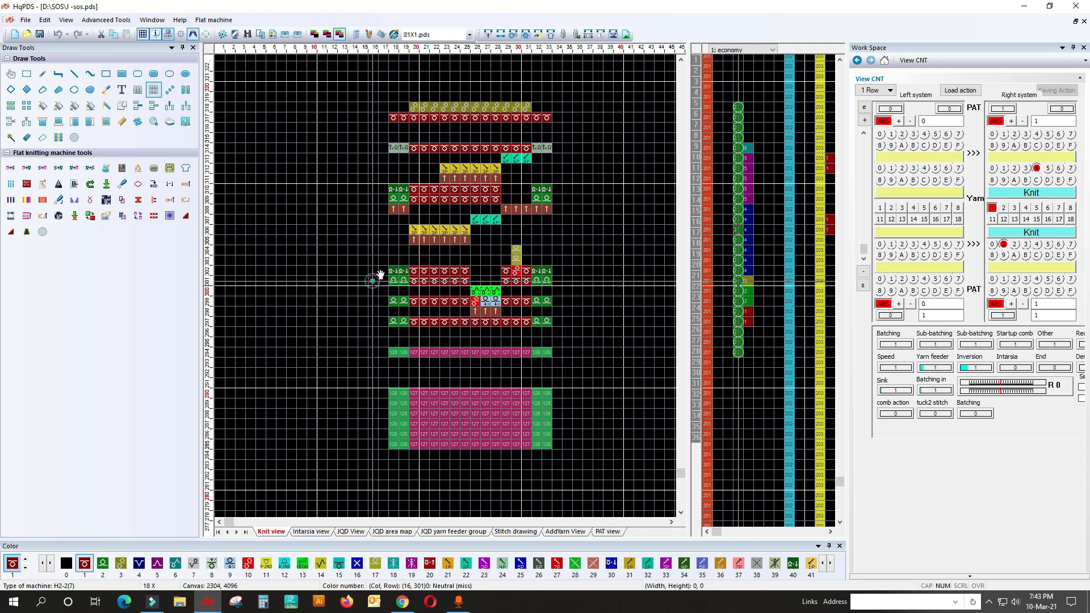
{"action": "scroll", "coordinate": [375, 285], "scroll_direction": "up", "scroll_amount": 2}
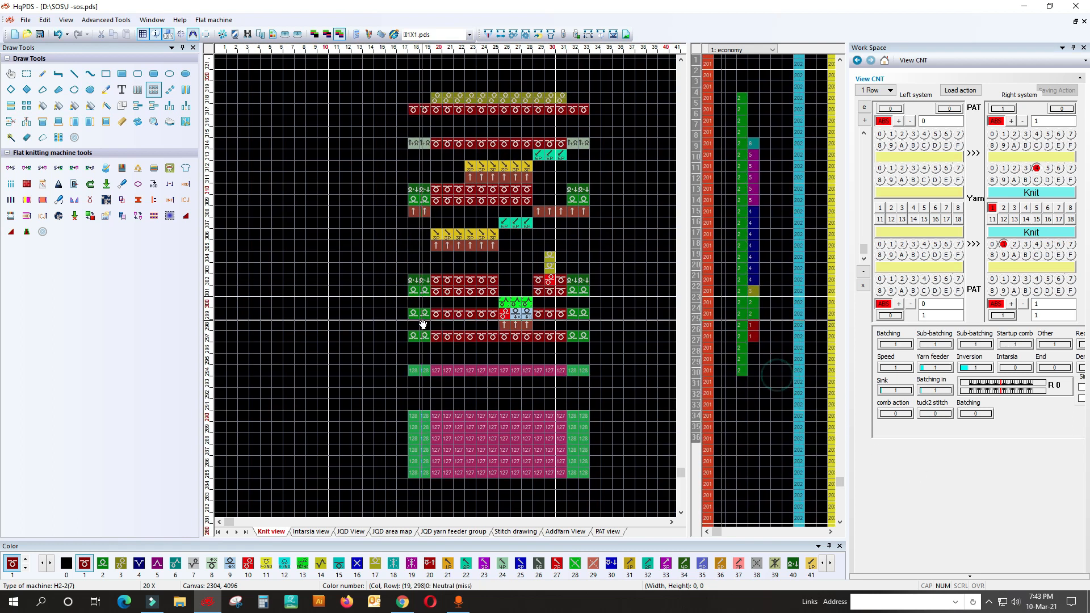
{"action": "scroll", "coordinate": [408, 320], "scroll_direction": "down", "scroll_amount": 1}
{"action": "scroll", "coordinate": [399, 286], "scroll_direction": "up", "scroll_amount": 1}
{"action": "scroll", "coordinate": [281, 193], "scroll_direction": "down", "scroll_amount": 1}
{"action": "scroll", "coordinate": [279, 282], "scroll_direction": "up", "scroll_amount": 1}
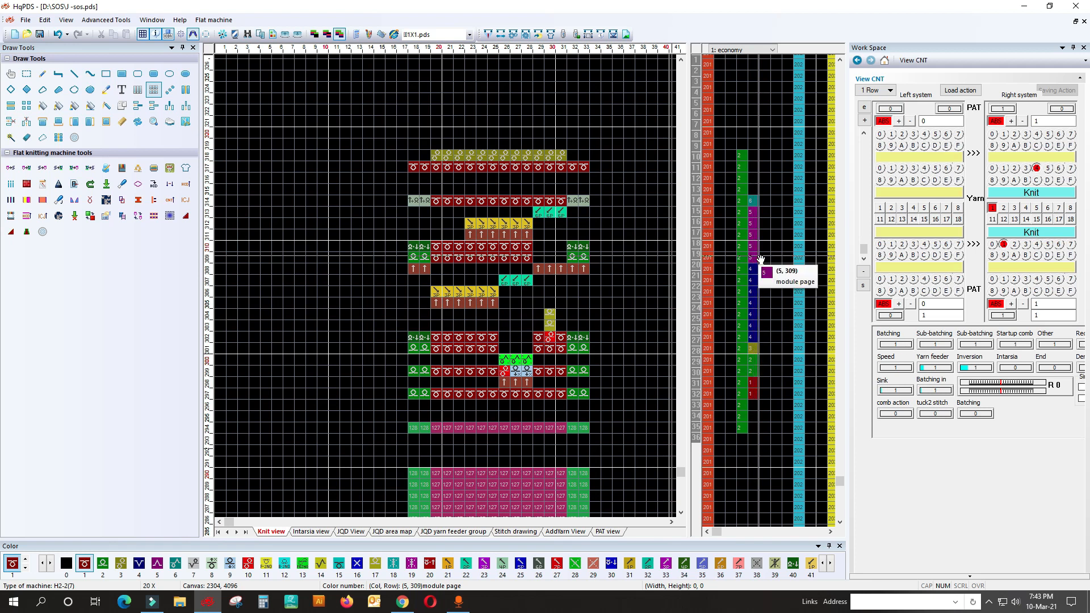
Examine the module's row 297 across its front knit cells and the back knit cells at both edges
{"action": "scroll", "coordinate": [452, 403], "scroll_direction": "down", "scroll_amount": 3}
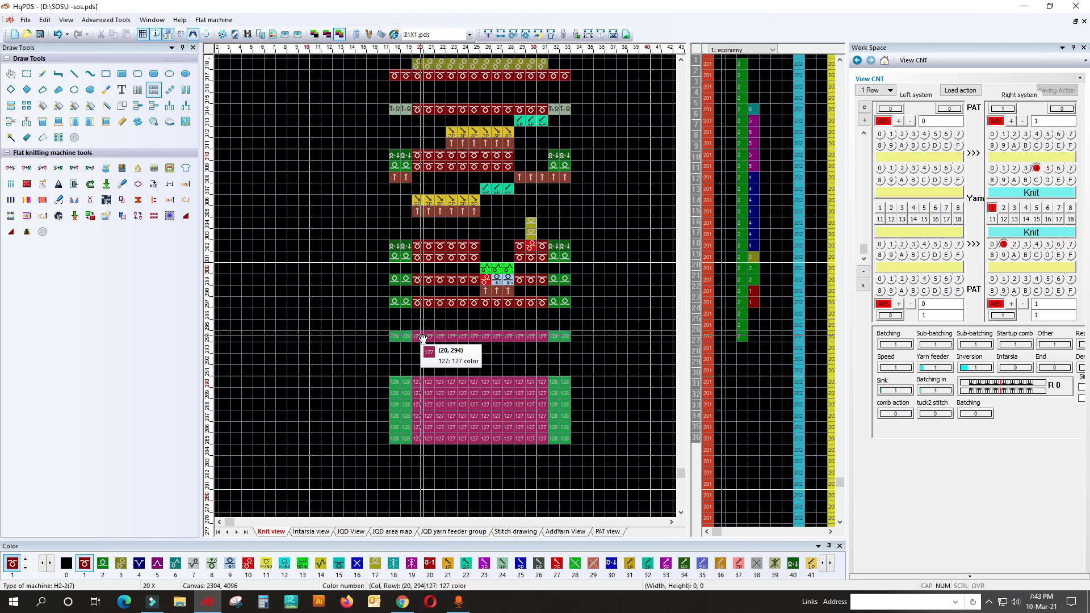
{"action": "left_click_drag", "start_coordinate": [400, 303], "coordinate": [562, 300]}
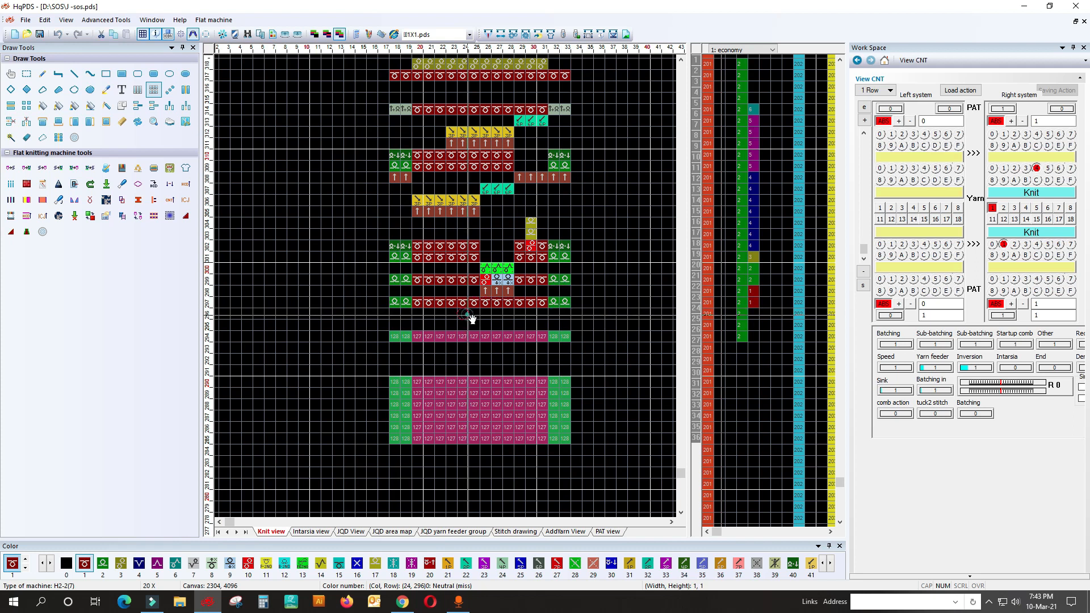
{"action": "left_click", "coordinate": [407, 302]}
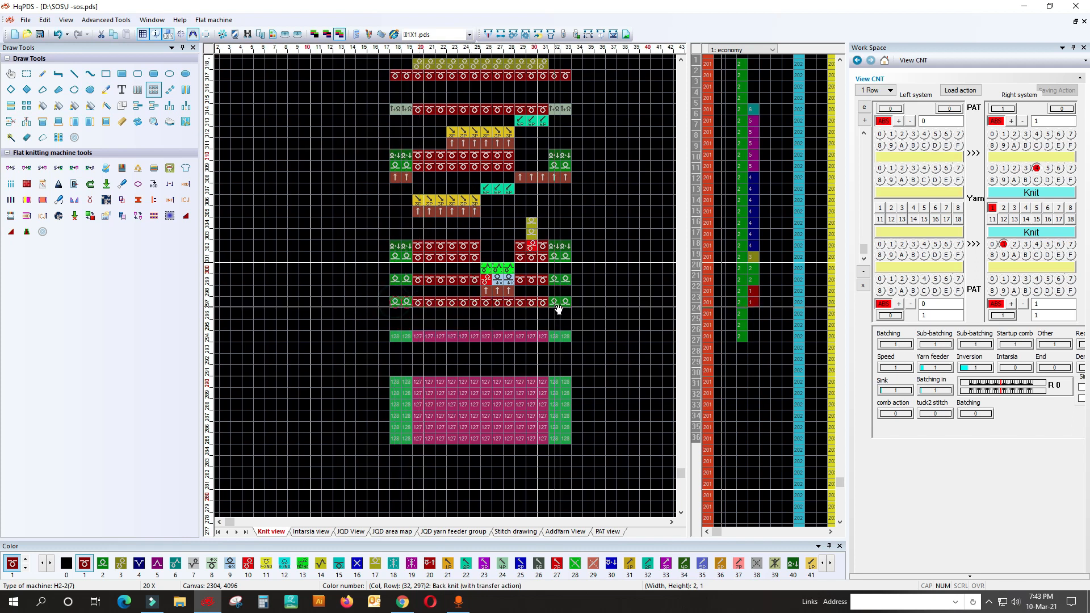
{"action": "mouse_move", "coordinate": [407, 307]}
{"action": "left_mouse_down"}
{"action": "mouse_move", "coordinate": [544, 305]}
{"action": "mouse_move", "coordinate": [420, 306]}
{"action": "left_mouse_up"}
{"action": "left_click", "coordinate": [418, 301]}
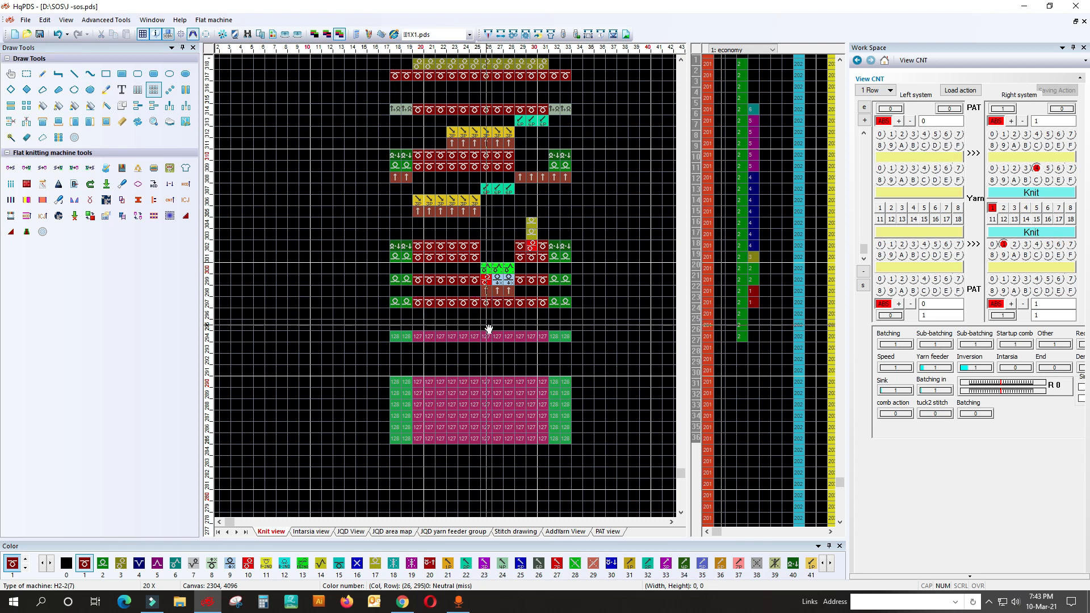
Compare the module's lower knit rows with the module page cells beside them
{"action": "scroll", "coordinate": [489, 330], "scroll_direction": "down", "scroll_amount": 1}
{"action": "left_click_drag", "start_coordinate": [405, 287], "coordinate": [433, 266]}
{"action": "scroll", "coordinate": [421, 292], "scroll_direction": "up", "scroll_amount": 1}
{"action": "left_click_drag", "start_coordinate": [756, 289], "coordinate": [761, 285]}
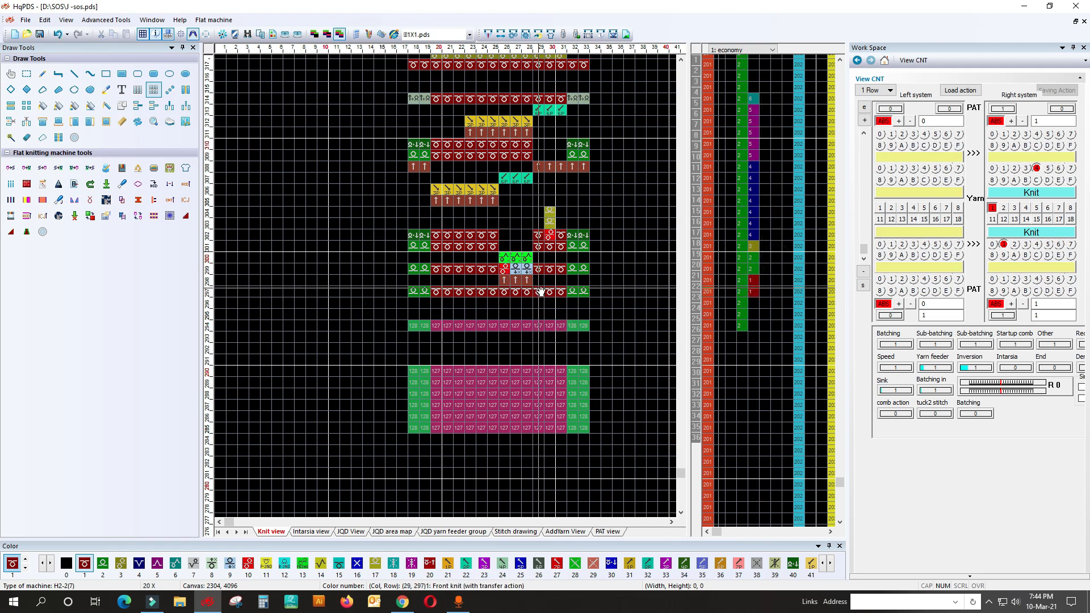
Examine module rows 297 to 300, including the back knit edges, the transfer cells and the Front fall, back pressing cells
{"action": "left_click", "coordinate": [584, 268]}
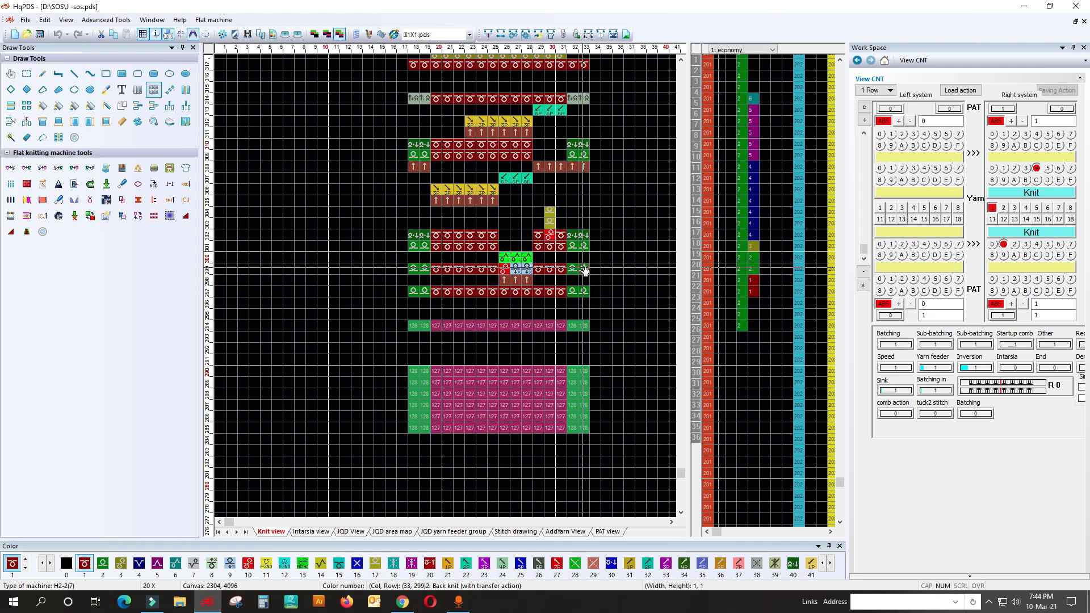
{"action": "left_click_drag", "start_coordinate": [418, 268], "coordinate": [499, 269]}
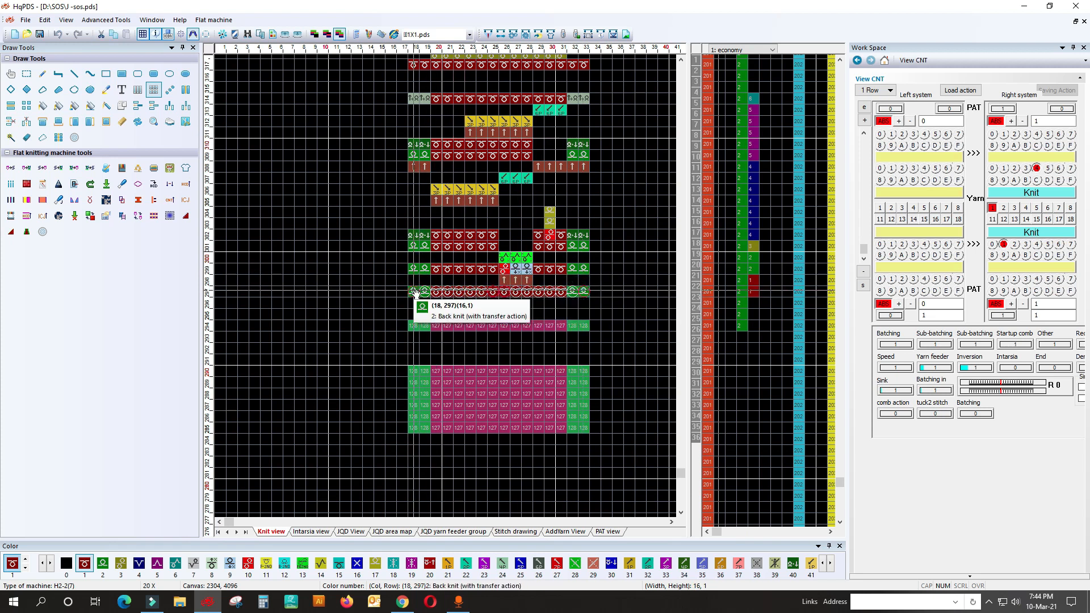
{"action": "left_click_drag", "start_coordinate": [413, 269], "coordinate": [524, 282]}
{"action": "left_click", "coordinate": [503, 259]}
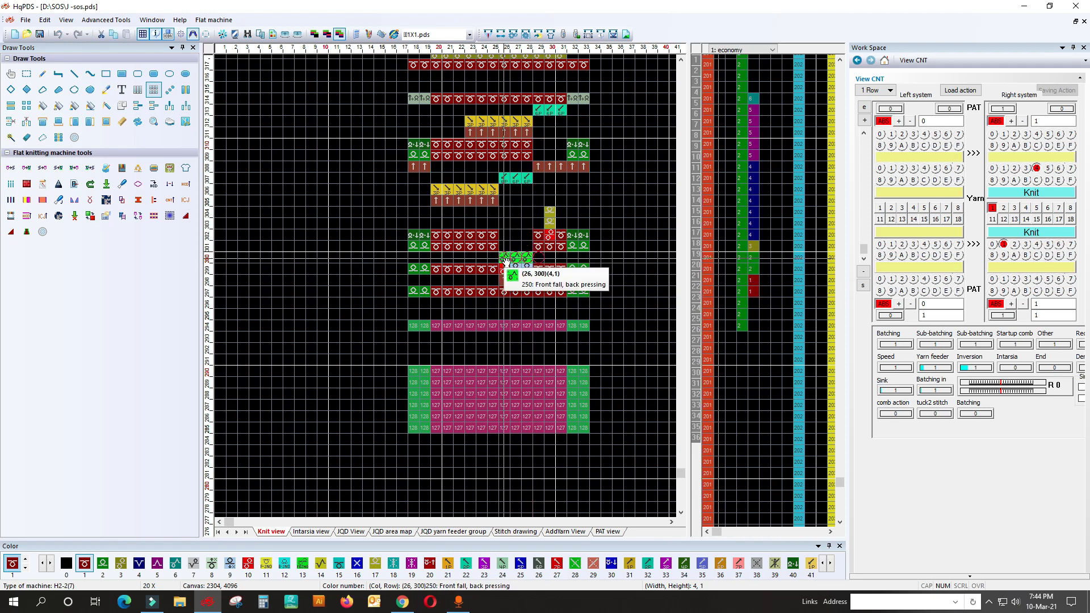
{"action": "left_click_drag", "start_coordinate": [413, 281], "coordinate": [578, 295]}
{"action": "left_click_drag", "start_coordinate": [480, 294], "coordinate": [422, 295]}
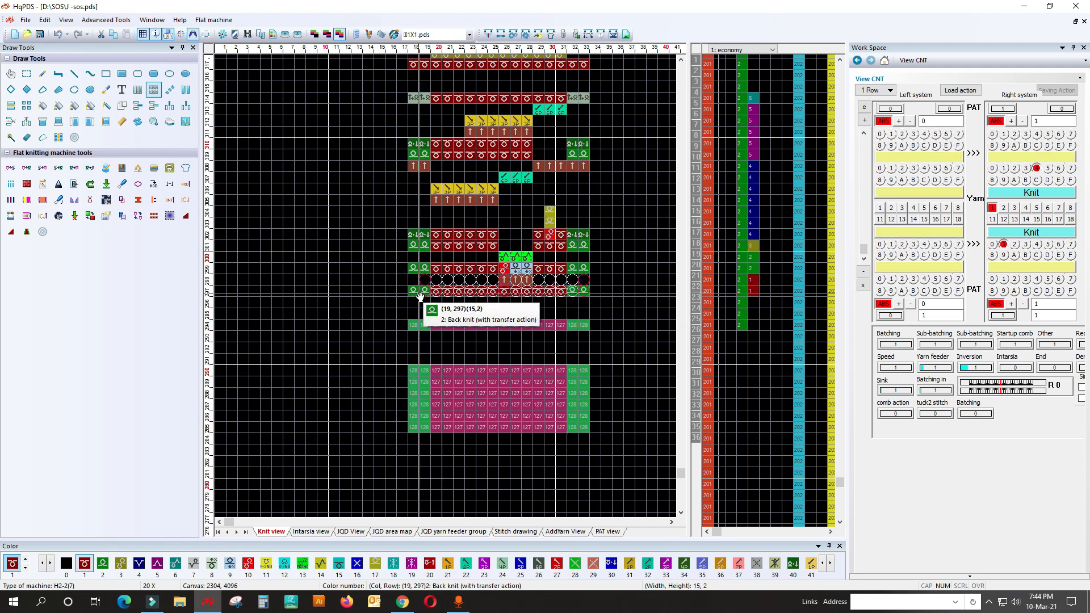
Trace module rows 299 and 300 across the full width, around the green Front fall, back pressing cells
{"action": "left_click_drag", "start_coordinate": [583, 259], "coordinate": [581, 260]}
{"action": "left_click_drag", "start_coordinate": [508, 247], "coordinate": [466, 247]}
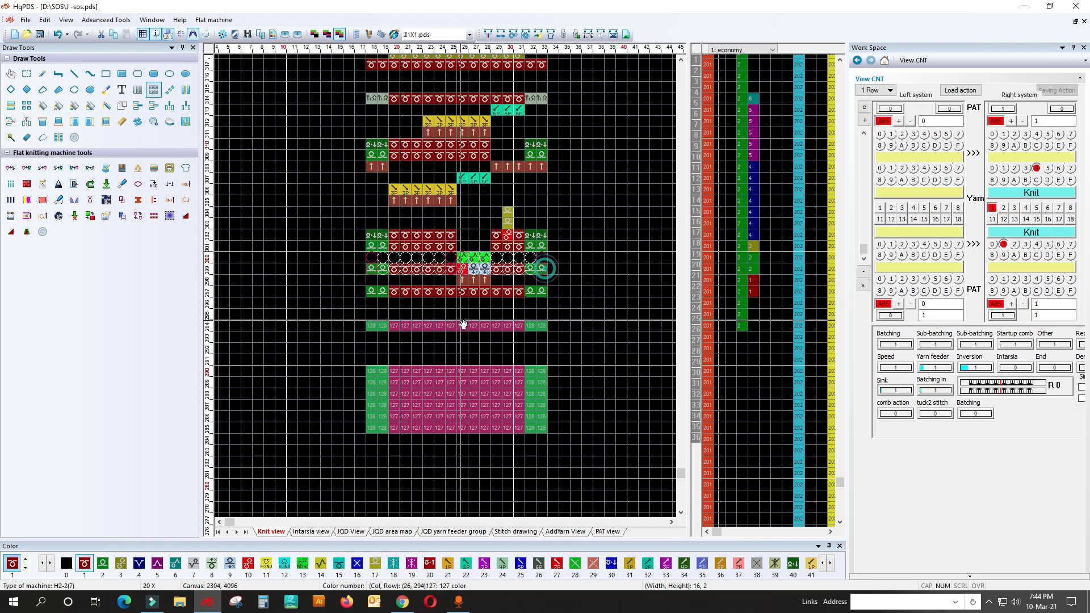
{"action": "mouse_move", "coordinate": [422, 295]}
{"action": "left_mouse_down"}
{"action": "mouse_move", "coordinate": [444, 295]}
{"action": "mouse_move", "coordinate": [432, 298]}
{"action": "left_mouse_up"}
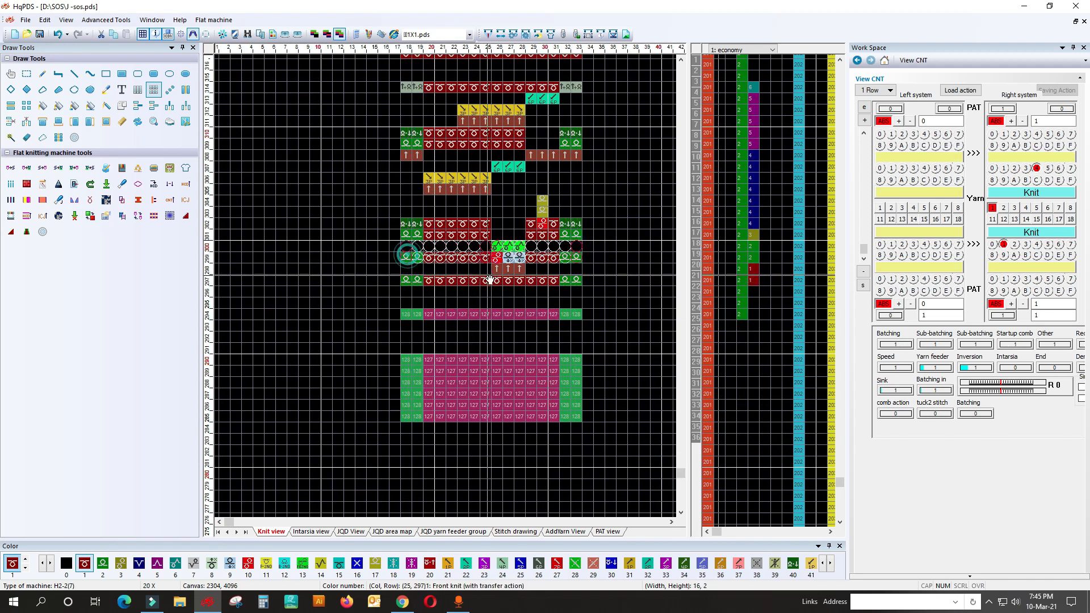
{"action": "left_click_drag", "start_coordinate": [530, 276], "coordinate": [532, 276]}
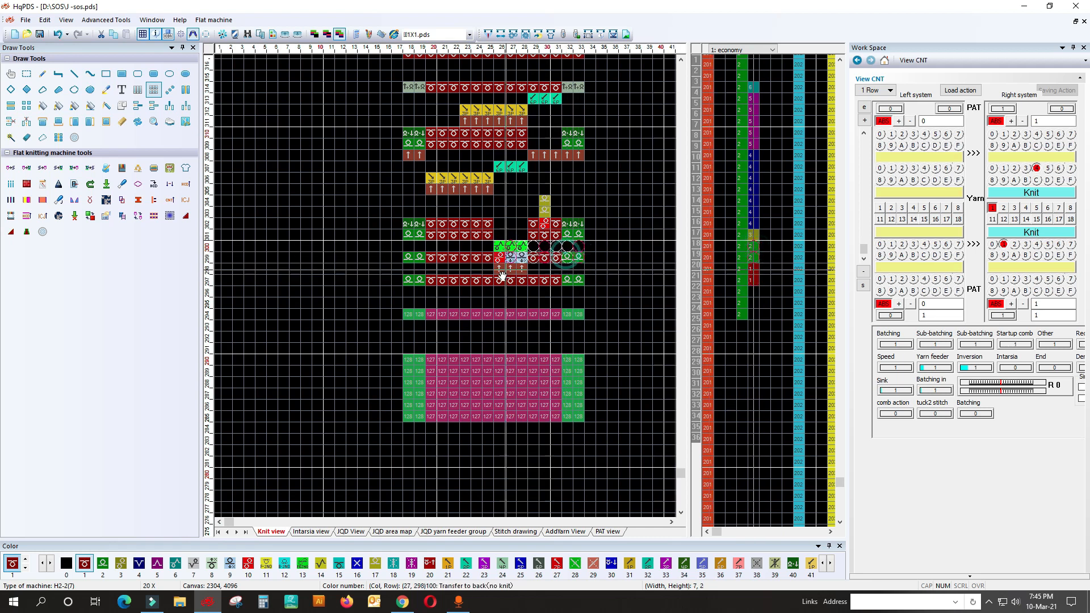
{"action": "scroll", "coordinate": [544, 271], "scroll_direction": "up", "scroll_amount": 1}
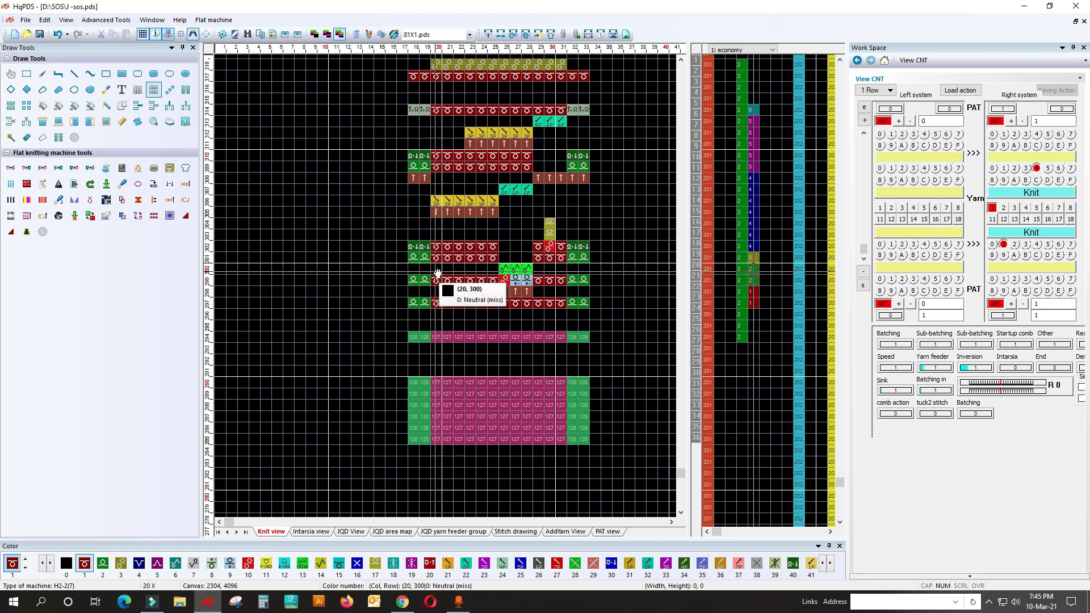
Mark the module page cell of row 301 and trace that row across the module
{"action": "left_click", "coordinate": [767, 282]}
{"action": "left_click", "coordinate": [754, 259]}
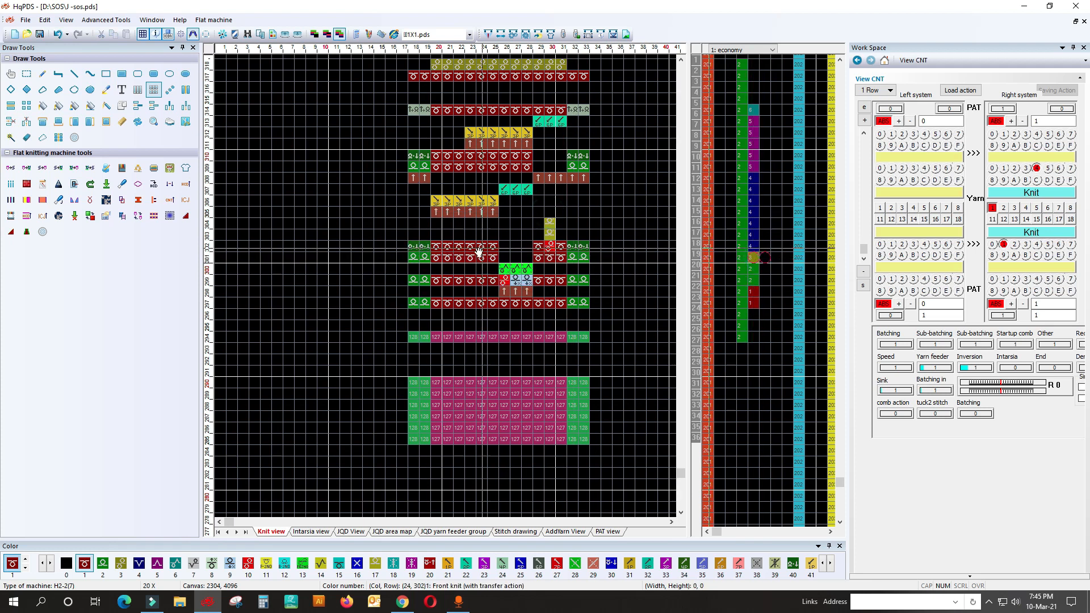
{"action": "left_click_drag", "start_coordinate": [583, 258], "coordinate": [583, 258]}
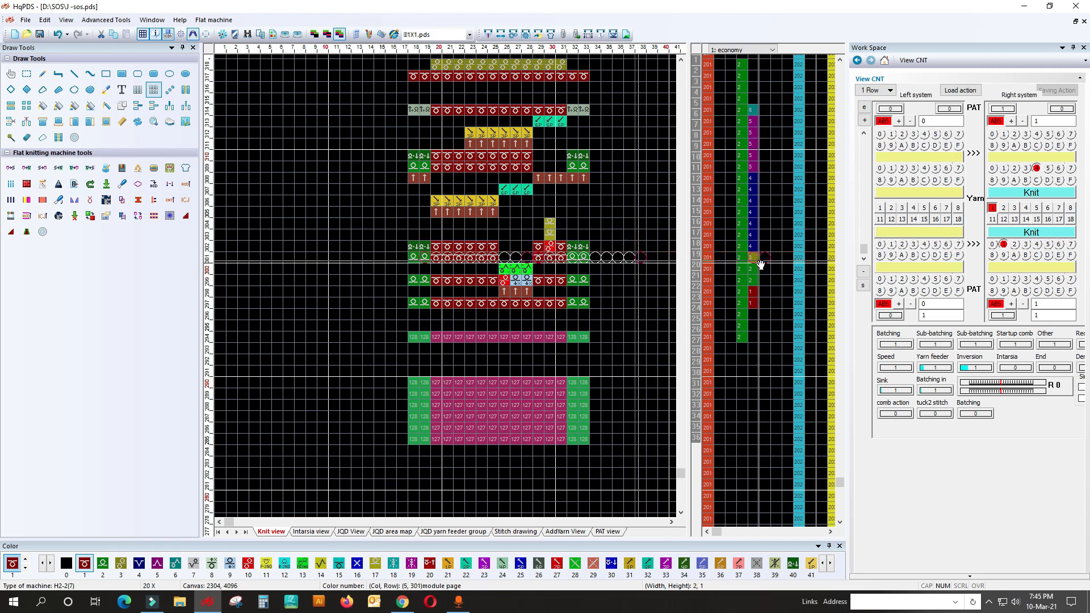
{"action": "left_click", "coordinate": [508, 358]}
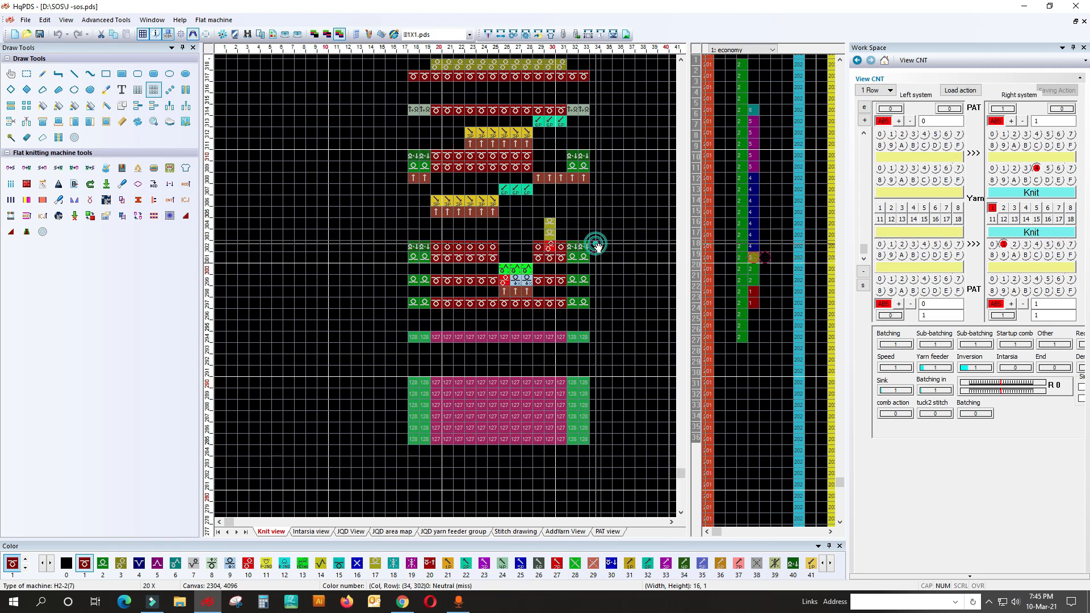
Mark the blue module page cells numbered 4 and outline the matching knit rows 302 to 307 of the module
{"action": "scroll", "coordinate": [382, 288], "scroll_direction": "up", "scroll_amount": 1}
{"action": "left_click", "coordinate": [749, 268]}
{"action": "left_click_drag", "start_coordinate": [757, 219], "coordinate": [756, 203]}
{"action": "left_click_drag", "start_coordinate": [558, 242], "coordinate": [574, 242]}
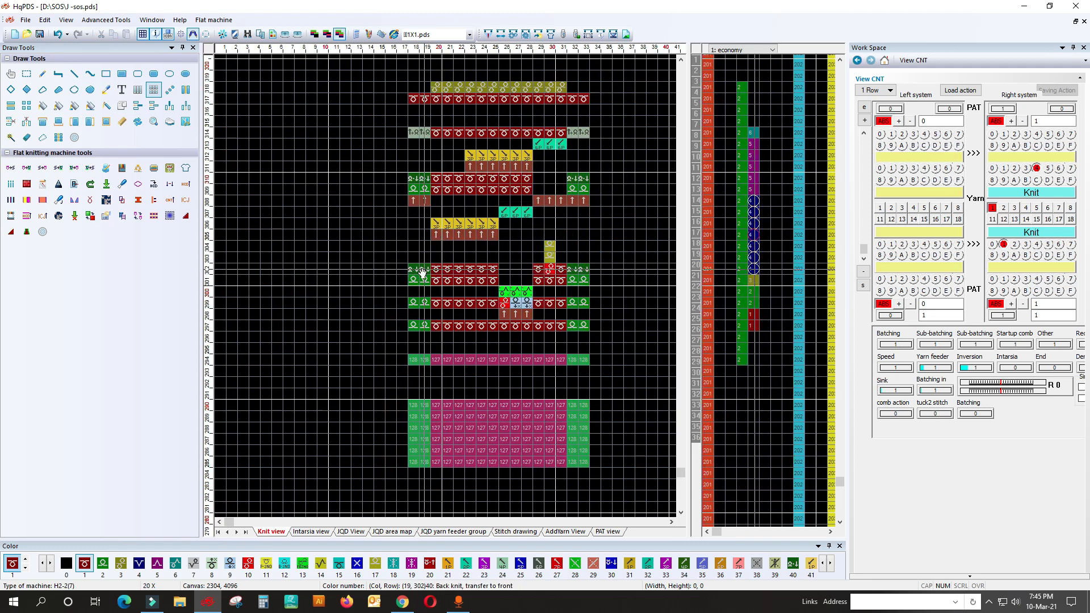
{"action": "left_click_drag", "start_coordinate": [593, 252], "coordinate": [594, 253]}
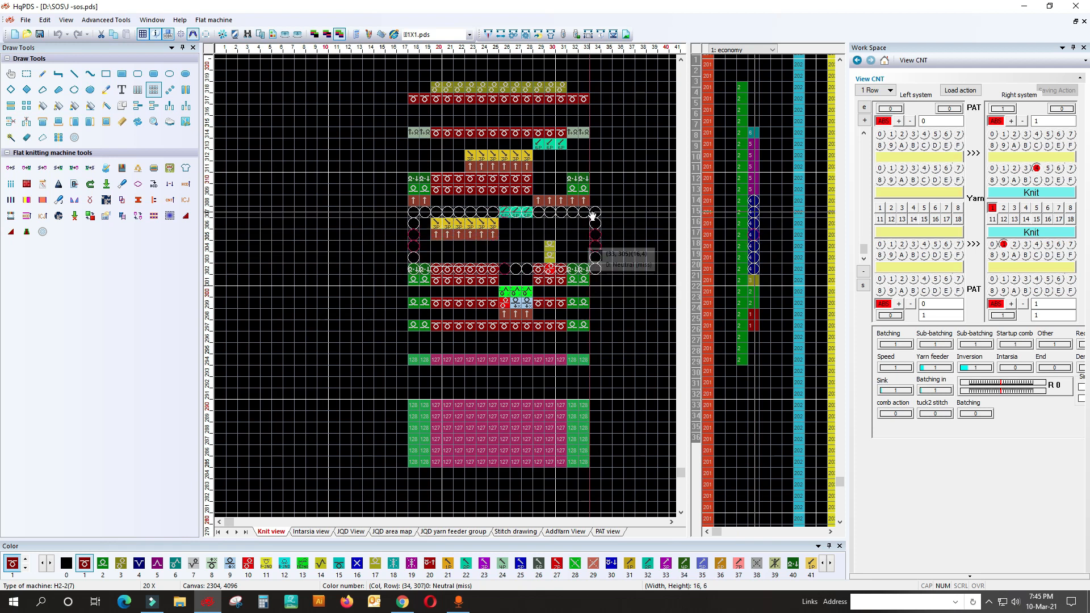
{"action": "left_click", "coordinate": [658, 212]}
Trace module row 302 across the full width, including the back knit, transfer to front cells, and mark its module page cell
{"action": "left_click", "coordinate": [403, 277]}
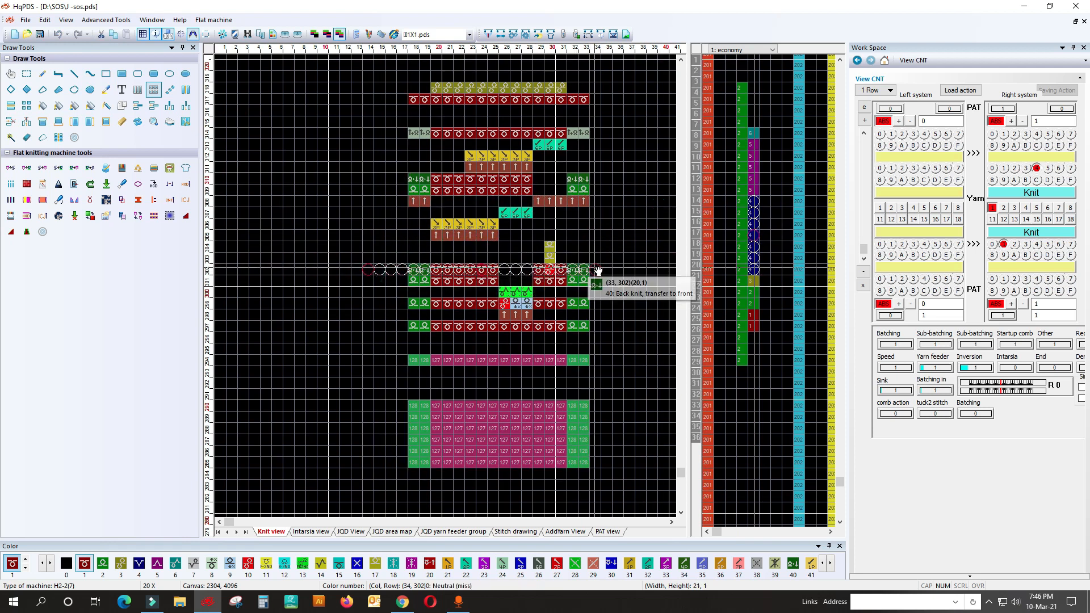
{"action": "left_click", "coordinate": [550, 321]}
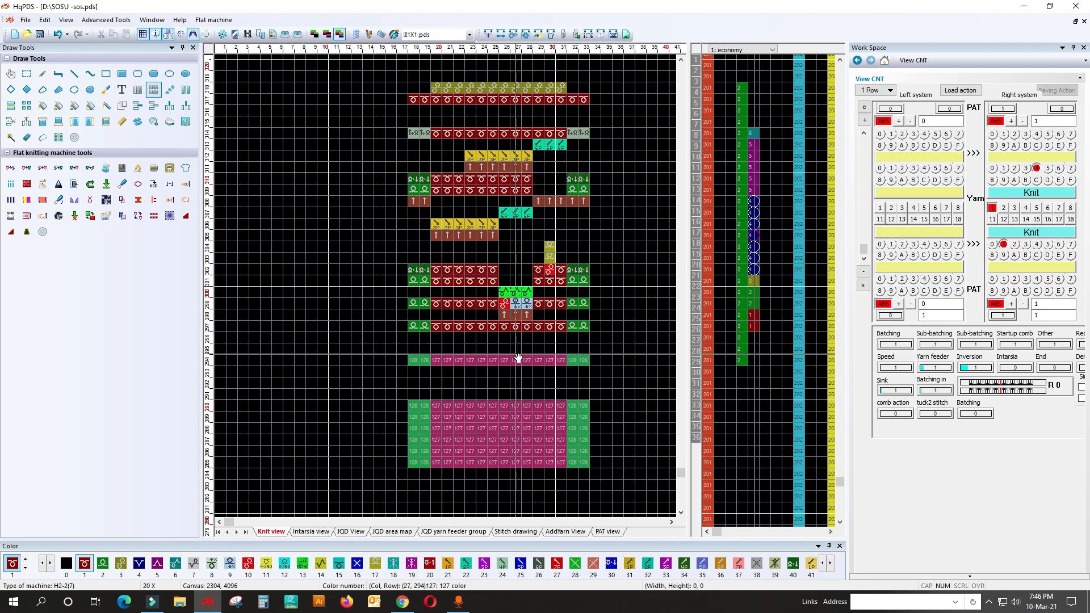
{"action": "left_click_drag", "start_coordinate": [390, 270], "coordinate": [598, 270]}
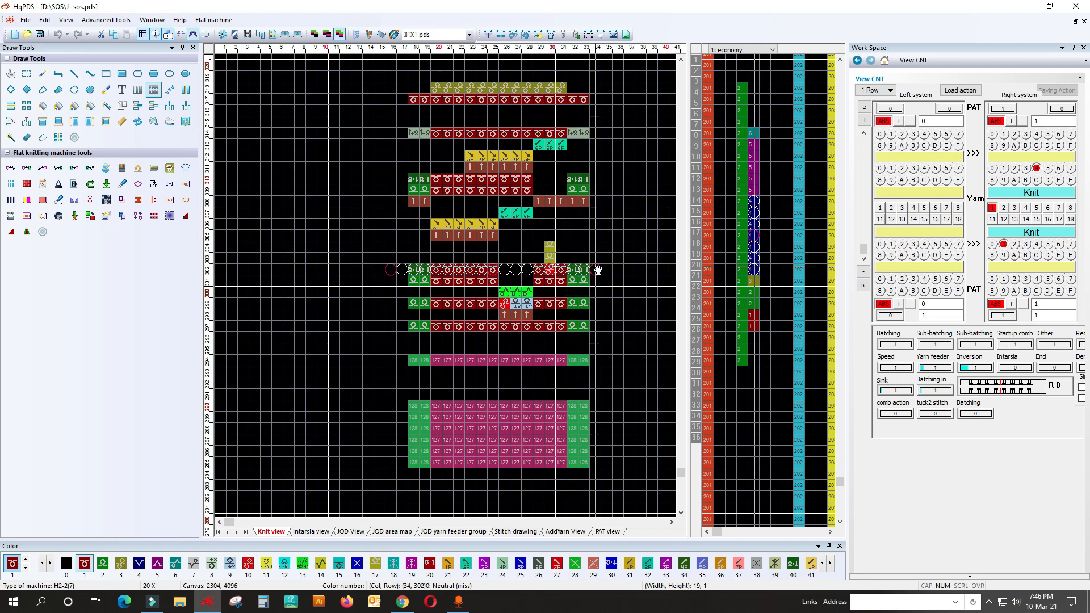
{"action": "left_click", "coordinate": [761, 274]}
{"action": "left_click", "coordinate": [762, 270]}
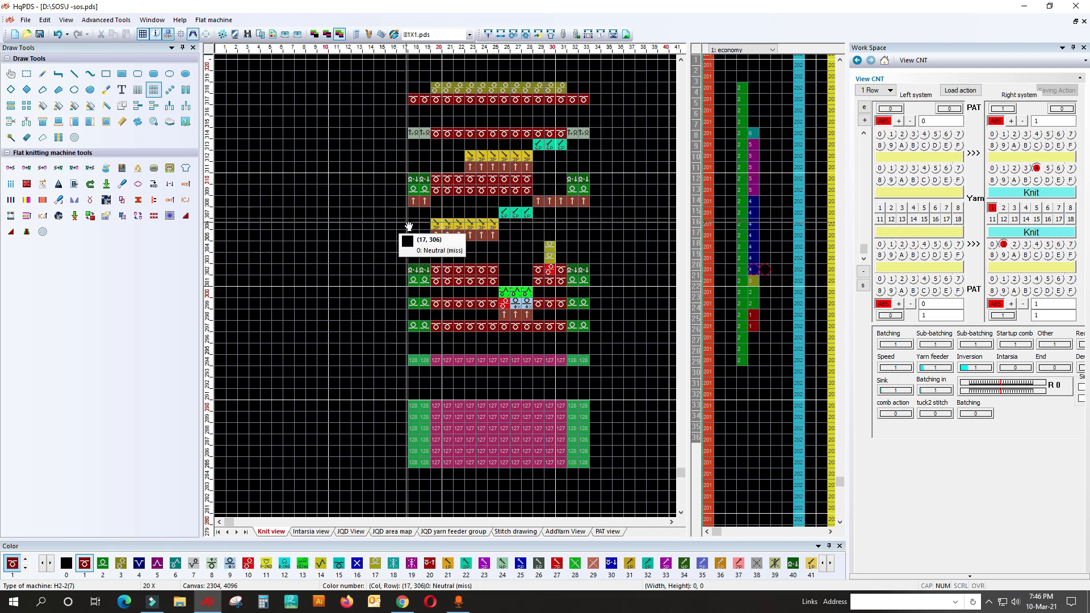
Outline module rows 303 to 308 in the knit pattern and mark the module page cells of the same rows
{"action": "left_click_drag", "start_coordinate": [409, 200], "coordinate": [581, 258]}
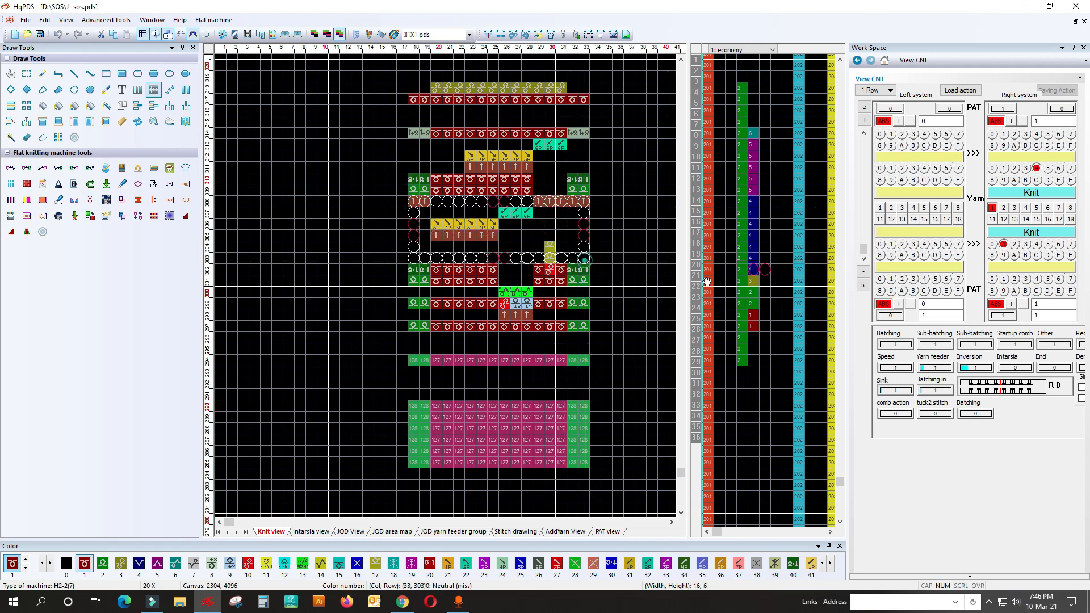
{"action": "left_click", "coordinate": [759, 261]}
{"action": "left_click_drag", "start_coordinate": [758, 261], "coordinate": [758, 207]}
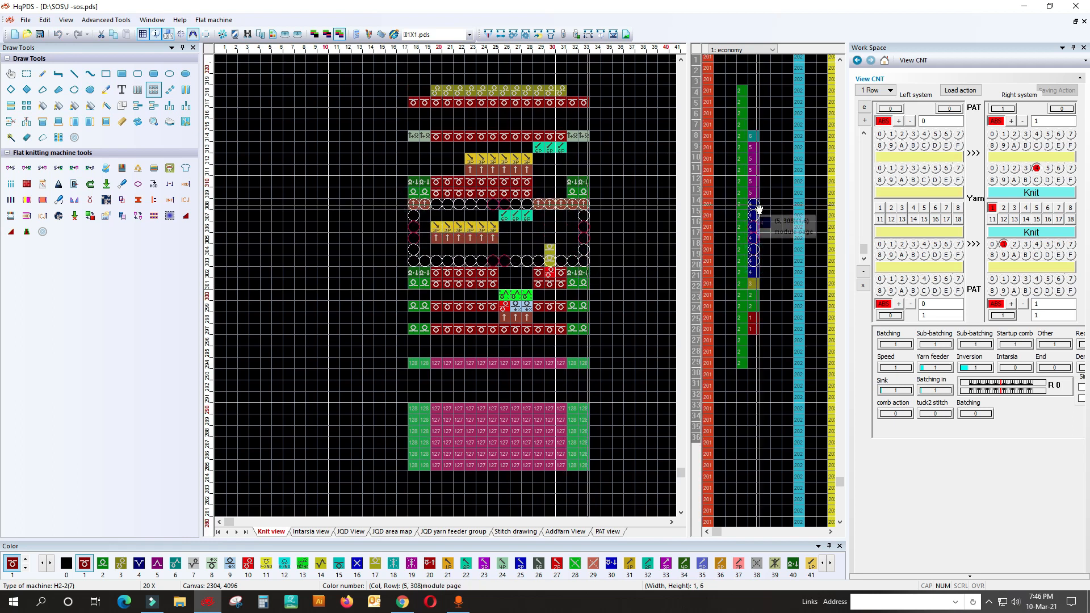
{"action": "right_click", "coordinate": [758, 198]}
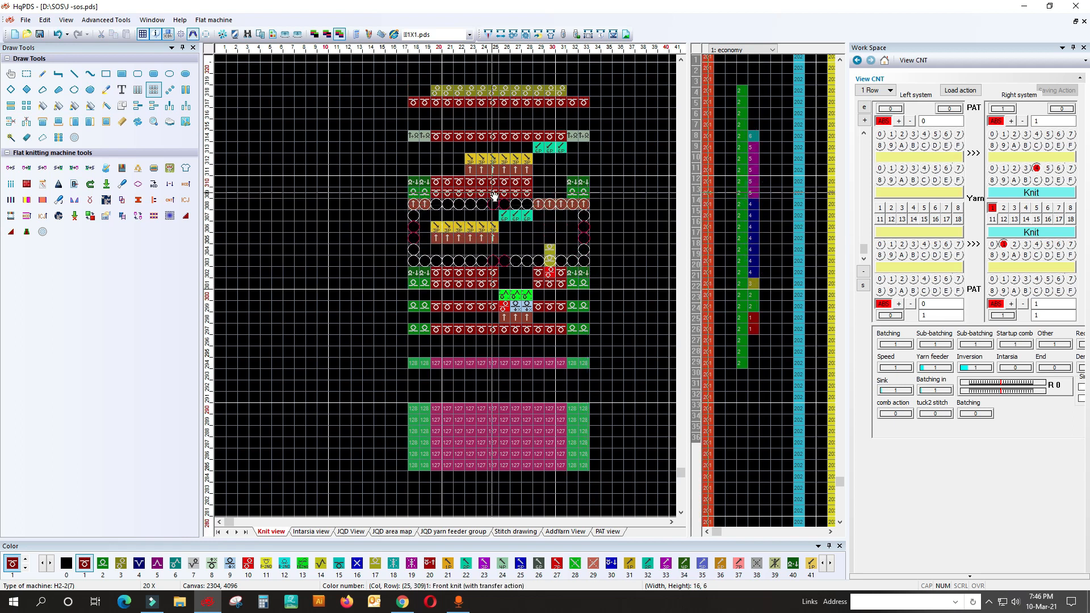
Outline module rows 309 to 313, and trace row 314 with its transfer to back, back knit edges and module page cell
{"action": "scroll", "coordinate": [440, 307], "scroll_direction": "up", "scroll_amount": 3}
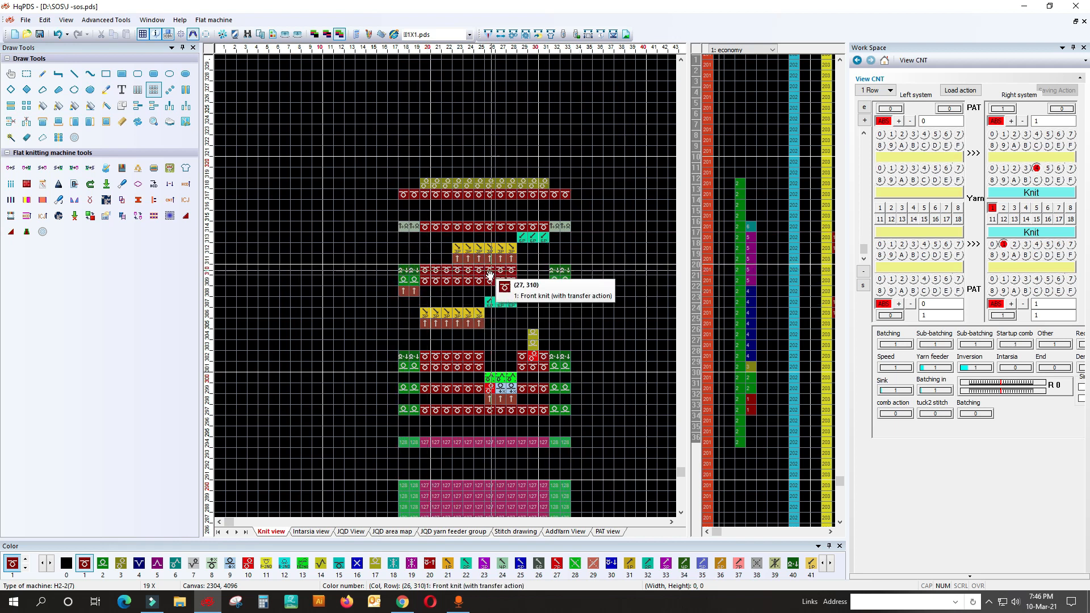
{"action": "left_click_drag", "start_coordinate": [402, 280], "coordinate": [572, 239]}
{"action": "left_click", "coordinate": [752, 274]}
{"action": "scroll", "coordinate": [760, 308], "scroll_direction": "up", "scroll_amount": 1}
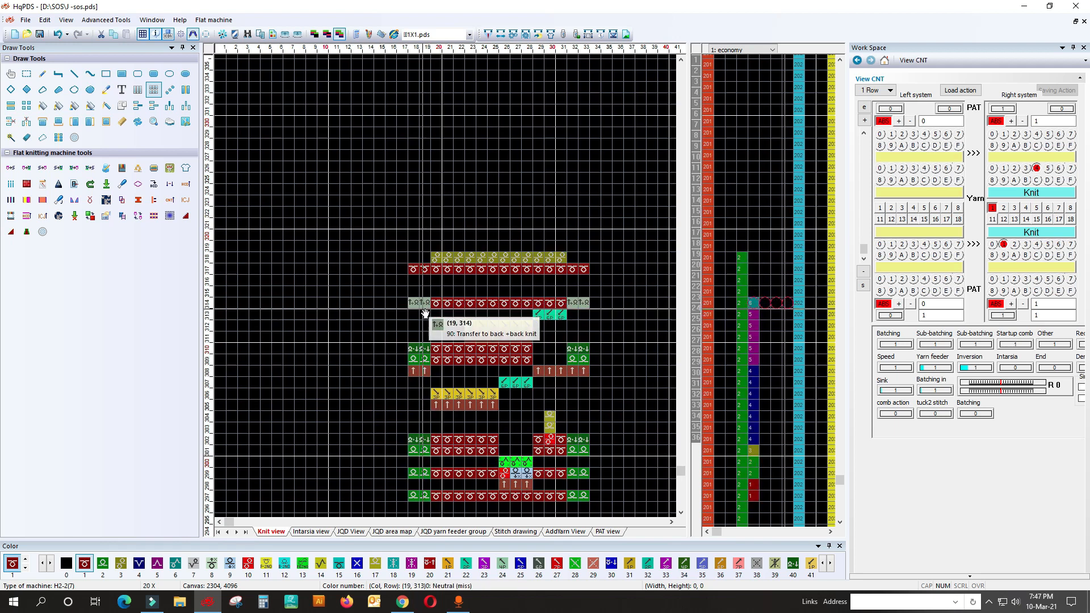
{"action": "left_click_drag", "start_coordinate": [402, 303], "coordinate": [591, 305]}
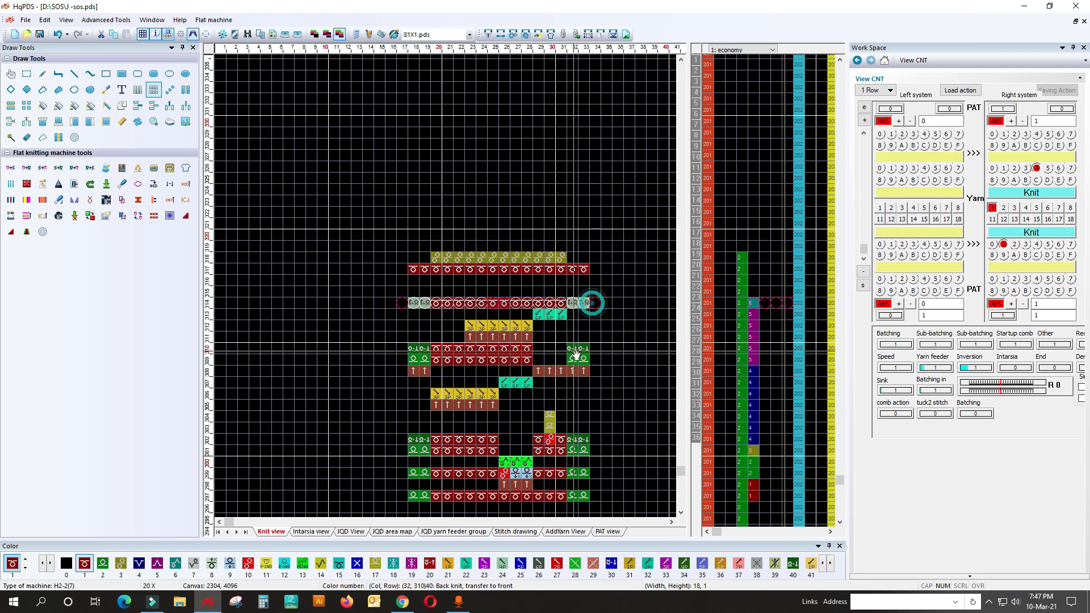
Examine the whole module again from row 297 upward, comparing its knit and transfer rows with the coloured module page cells
{"action": "scroll", "coordinate": [575, 358], "scroll_direction": "down", "scroll_amount": 2}
{"action": "scroll", "coordinate": [395, 369], "scroll_direction": "down", "scroll_amount": 2}
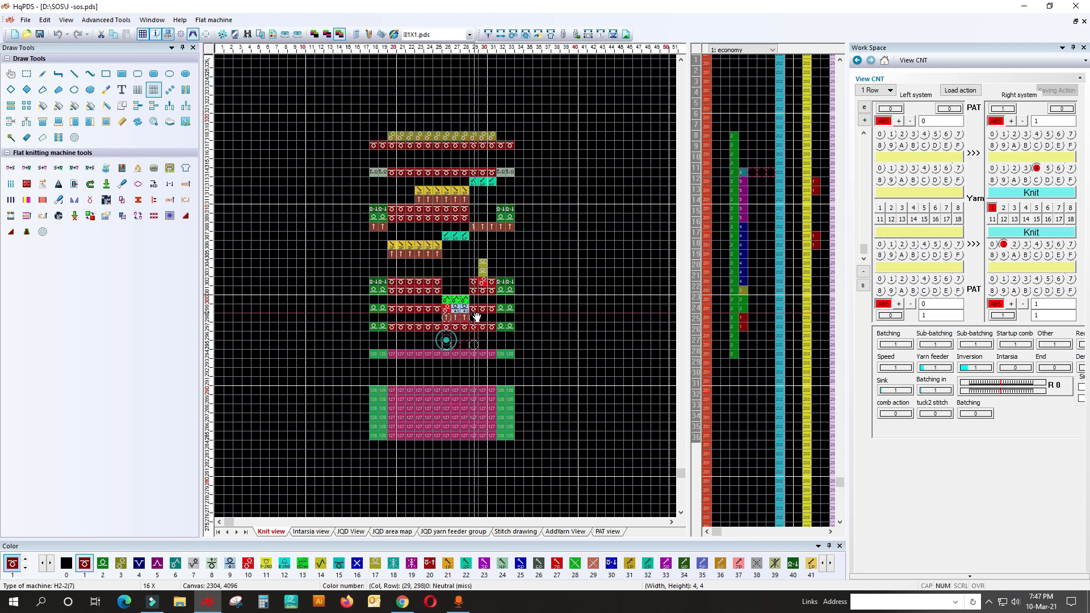
{"action": "scroll", "coordinate": [491, 299], "scroll_direction": "up", "scroll_amount": 1}
{"action": "scroll", "coordinate": [489, 277], "scroll_direction": "up", "scroll_amount": 1}
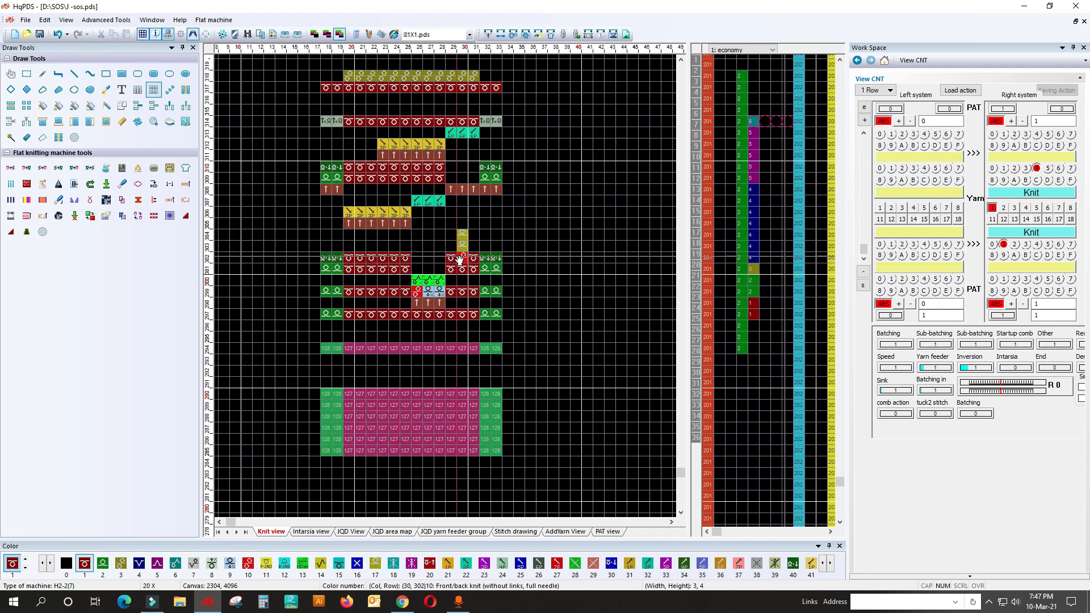
{"action": "scroll", "coordinate": [448, 290], "scroll_direction": "down", "scroll_amount": 1}
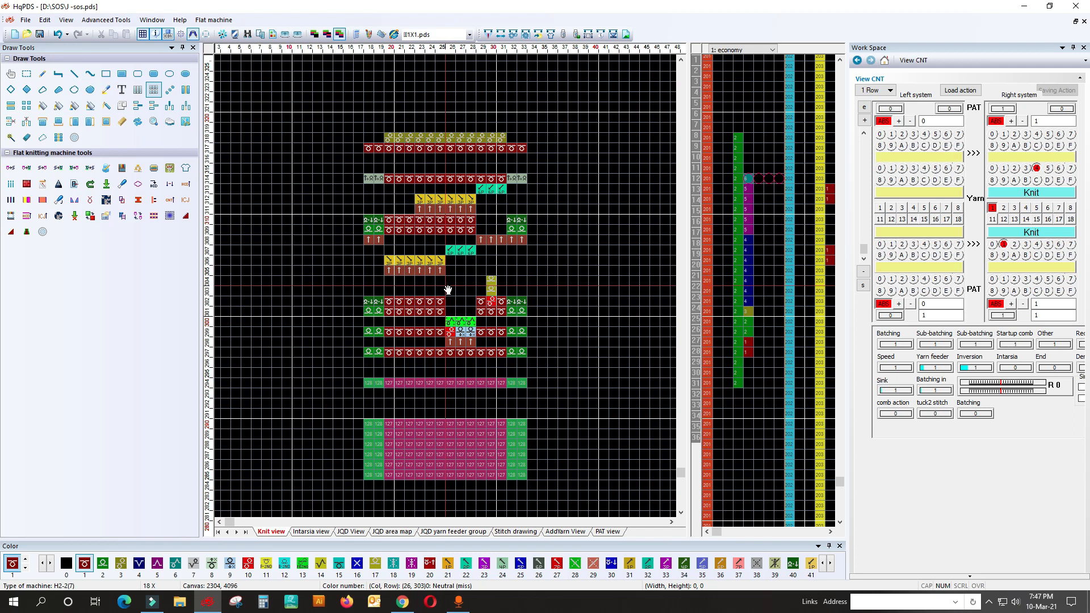
{"action": "scroll", "coordinate": [453, 279], "scroll_direction": "up", "scroll_amount": 1}
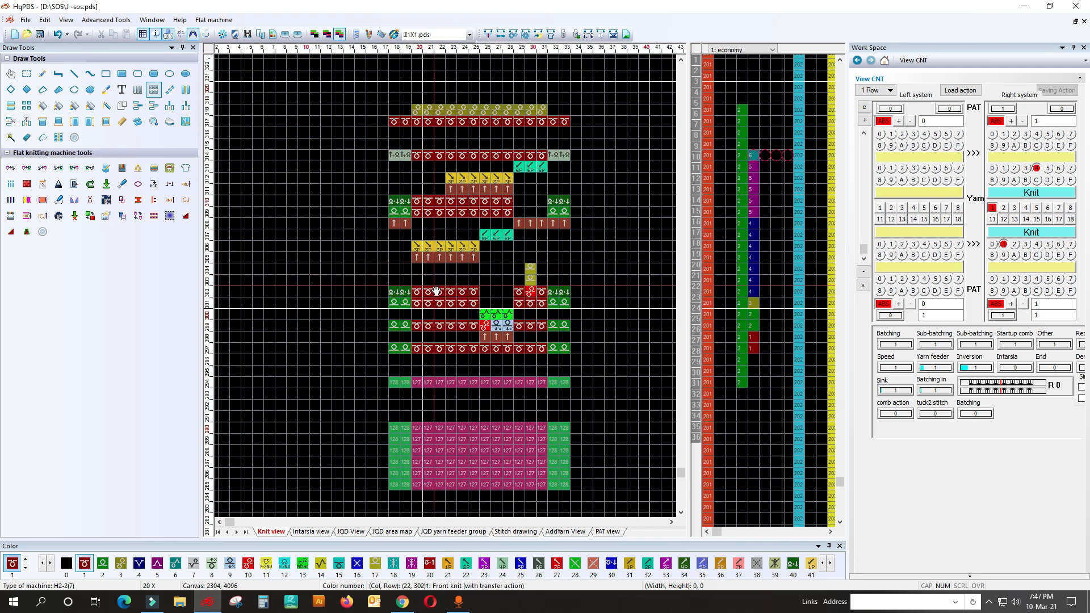
{"action": "left_click_drag", "start_coordinate": [382, 342], "coordinate": [534, 362]}
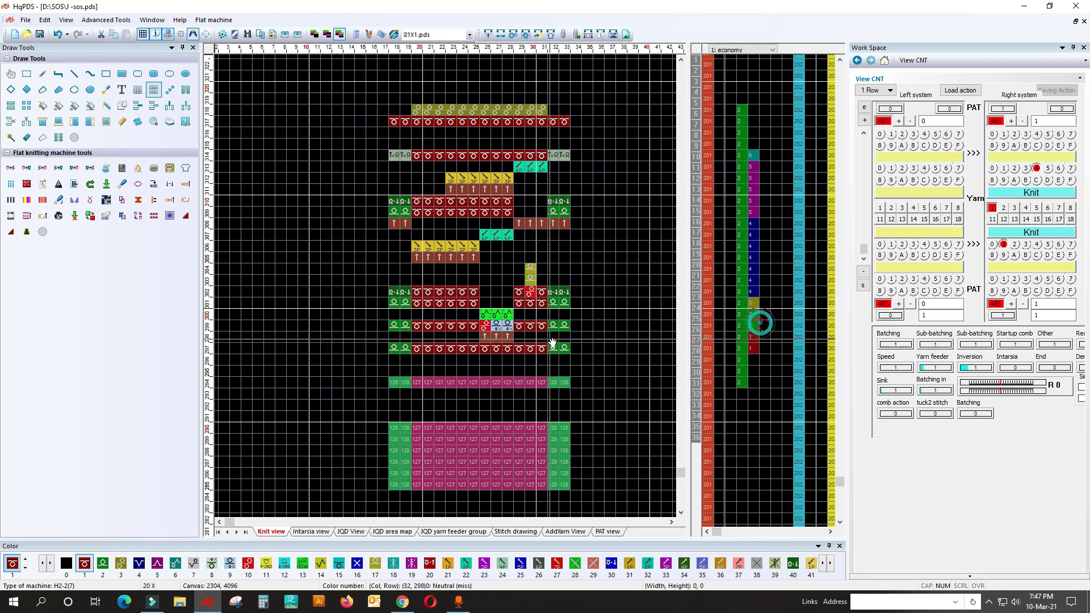
{"action": "scroll", "coordinate": [448, 290], "scroll_direction": "down", "scroll_amount": 2}
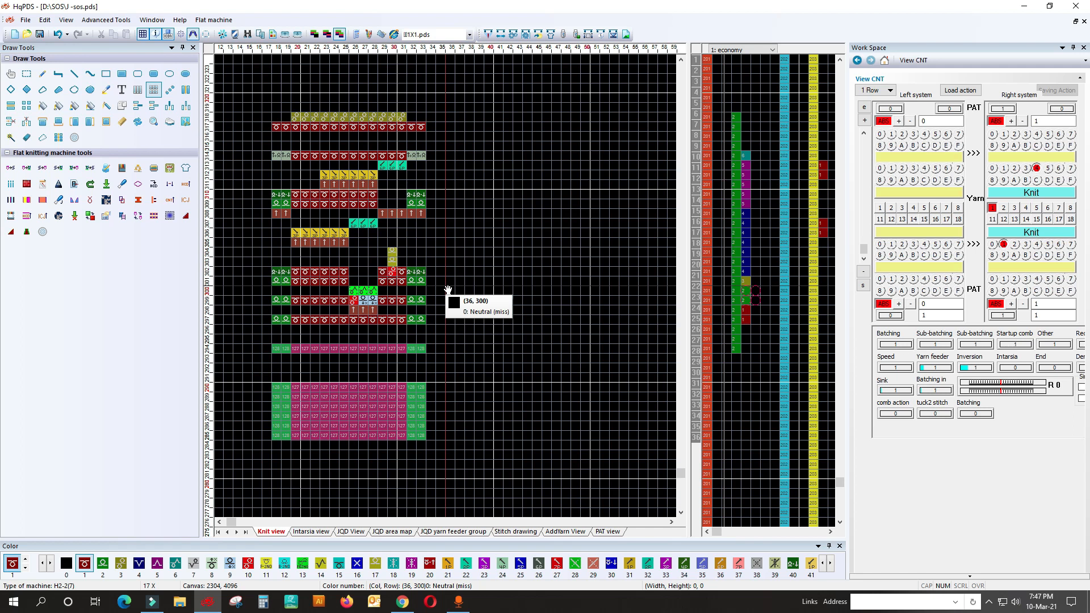
{"action": "scroll", "coordinate": [448, 290], "scroll_direction": "up", "scroll_amount": 2}
{"action": "left_click_drag", "start_coordinate": [465, 221], "coordinate": [567, 223]}
{"action": "scroll", "coordinate": [559, 220], "scroll_direction": "down", "scroll_amount": 1}
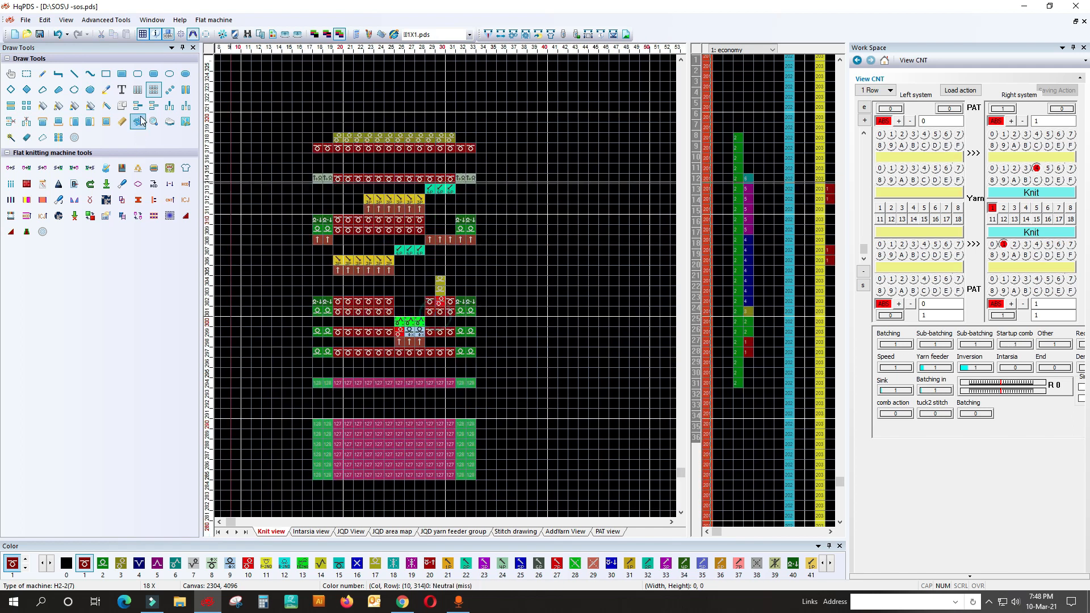
Mark the full run of module page cells from row 297 to 315 beside the module pattern
{"action": "left_click", "coordinate": [153, 95]}
{"action": "scroll", "coordinate": [425, 343], "scroll_direction": "down", "scroll_amount": 2}
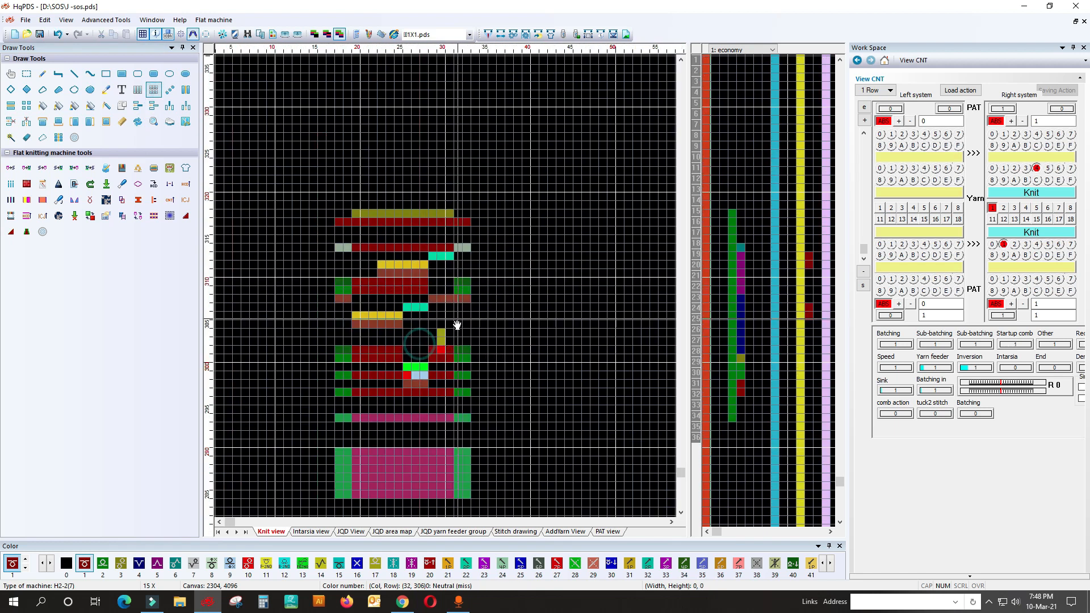
{"action": "scroll", "coordinate": [454, 325], "scroll_direction": "up", "scroll_amount": 1}
{"action": "scroll", "coordinate": [445, 290], "scroll_direction": "up", "scroll_amount": 2}
{"action": "left_click", "coordinate": [752, 227]}
{"action": "left_click_drag", "start_coordinate": [758, 425], "coordinate": [758, 435]}
{"action": "mouse_move", "coordinate": [494, 423]}
{"action": "left_mouse_down"}
{"action": "mouse_move", "coordinate": [552, 265]}
{"action": "mouse_move", "coordinate": [607, 218]}
{"action": "left_mouse_up"}
{"action": "scroll", "coordinate": [608, 218], "scroll_direction": "down", "scroll_amount": 1}
{"action": "right_click", "coordinate": [448, 291]}
{"action": "scroll", "coordinate": [380, 343], "scroll_direction": "down", "scroll_amount": 1}
{"action": "left_click_drag", "start_coordinate": [443, 343], "coordinate": [482, 301]}
{"action": "scroll", "coordinate": [426, 323], "scroll_direction": "up", "scroll_amount": 2}
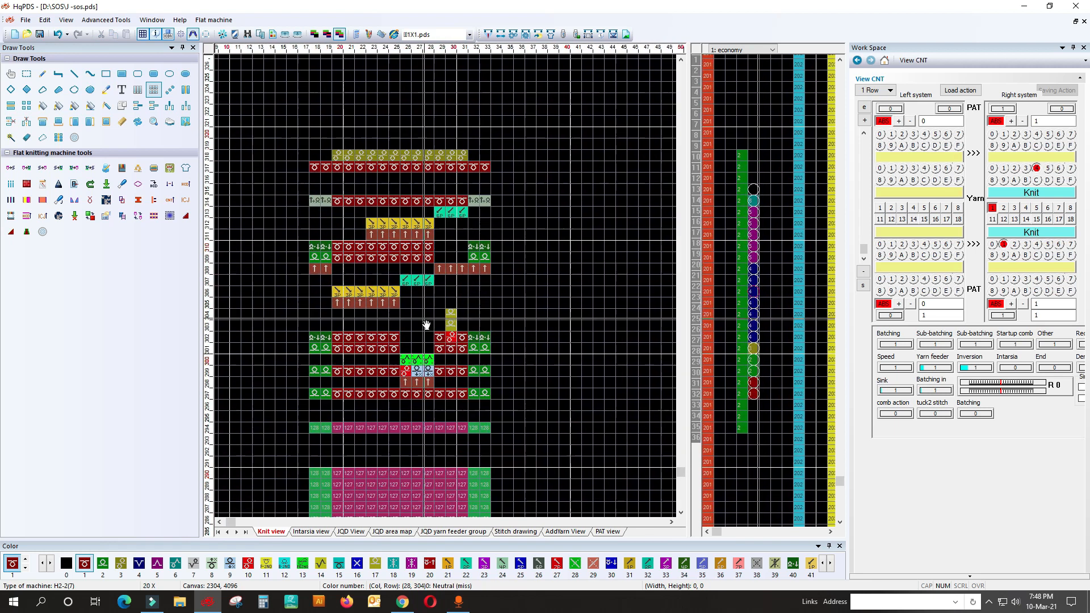
Switch the function line display to "3: cancel weaving" and compare its marked cells with the module's knit rows
{"action": "scroll", "coordinate": [448, 288], "scroll_direction": "down", "scroll_amount": 4}
{"action": "scroll", "coordinate": [535, 236], "scroll_direction": "up", "scroll_amount": 2}
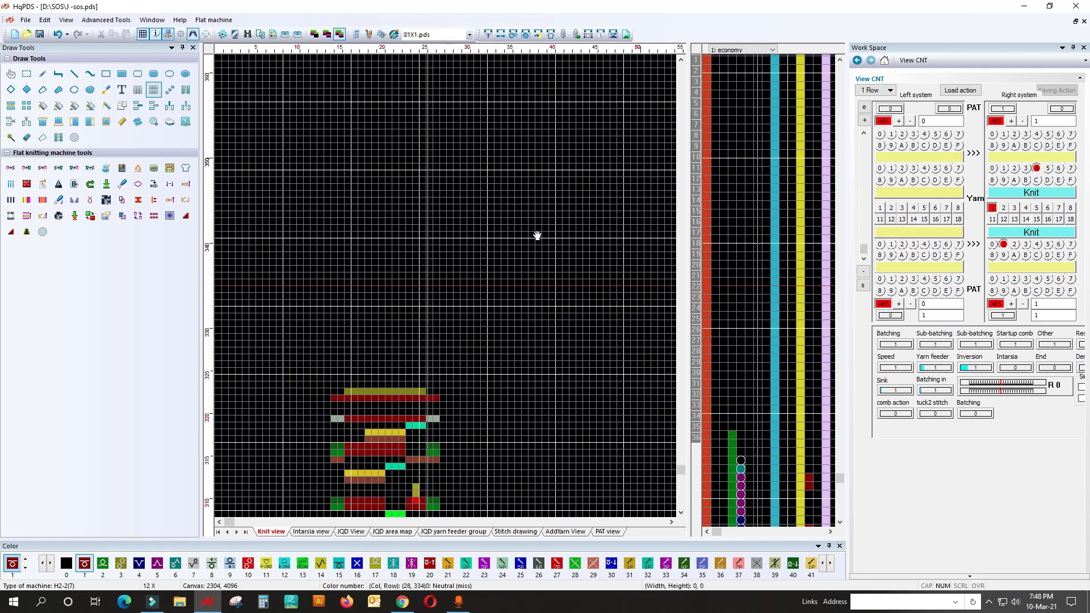
{"action": "left_click", "coordinate": [729, 49]}
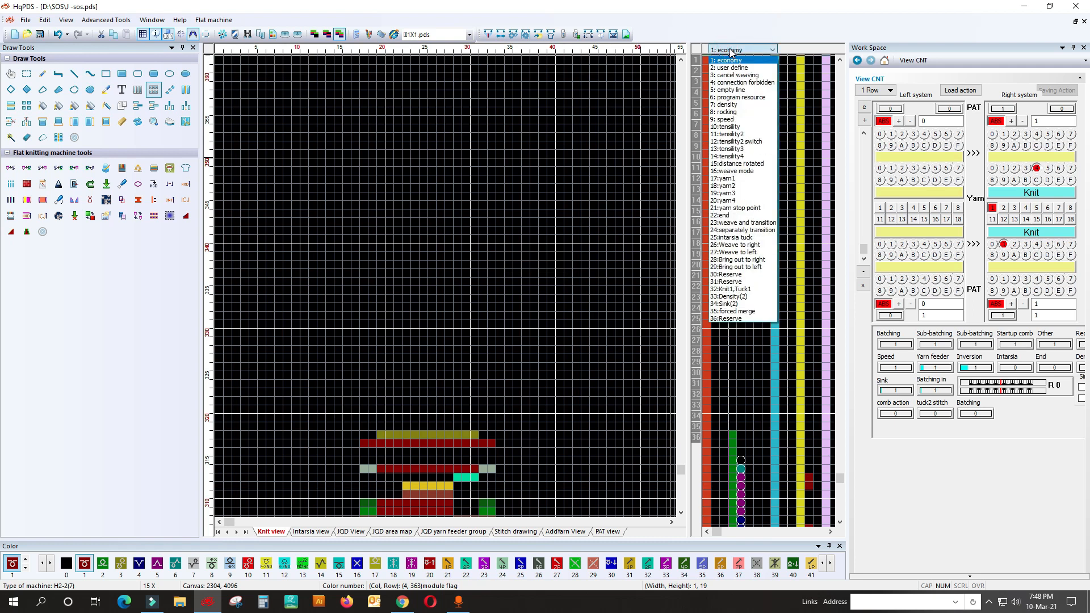
{"action": "left_click", "coordinate": [734, 76]}
{"action": "scroll", "coordinate": [433, 342], "scroll_direction": "down", "scroll_amount": 3}
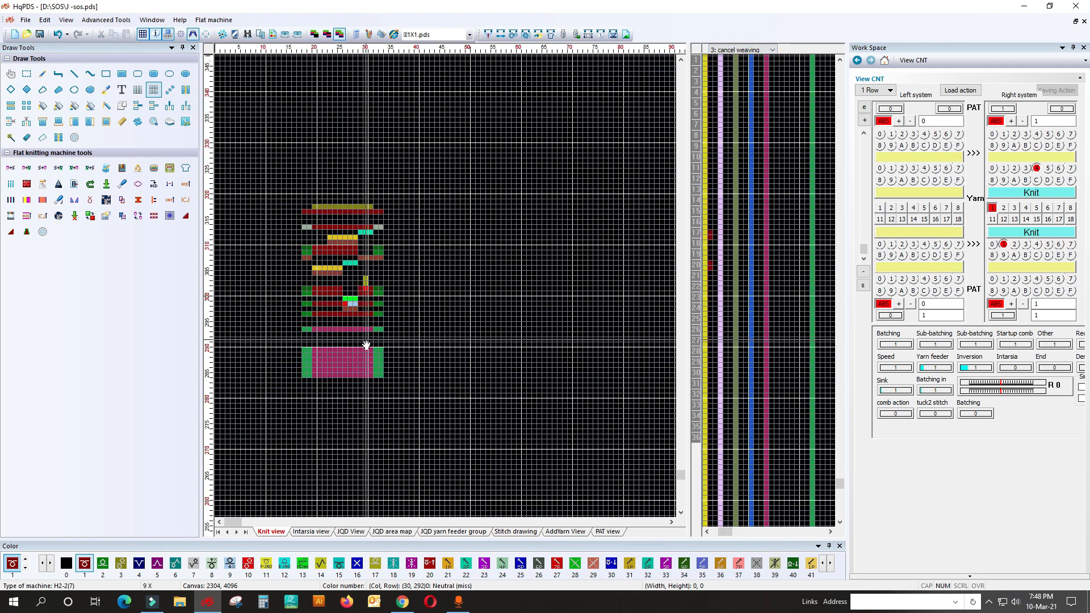
{"action": "scroll", "coordinate": [370, 290], "scroll_direction": "up", "scroll_amount": 4}
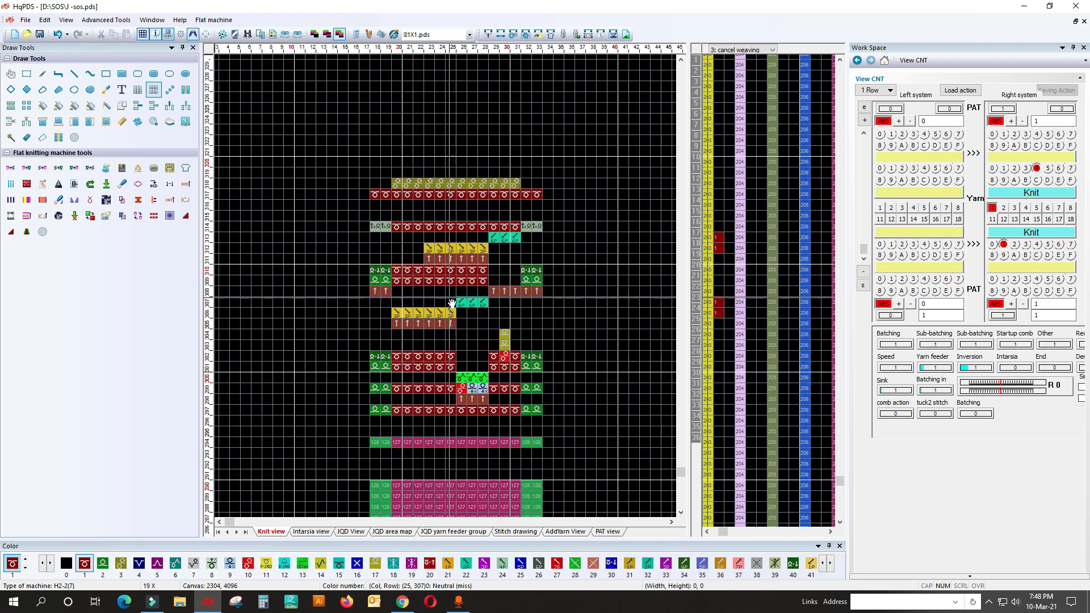
{"action": "scroll", "coordinate": [447, 292], "scroll_direction": "up", "scroll_amount": 1}
{"action": "scroll", "coordinate": [437, 332], "scroll_direction": "down", "scroll_amount": 3}
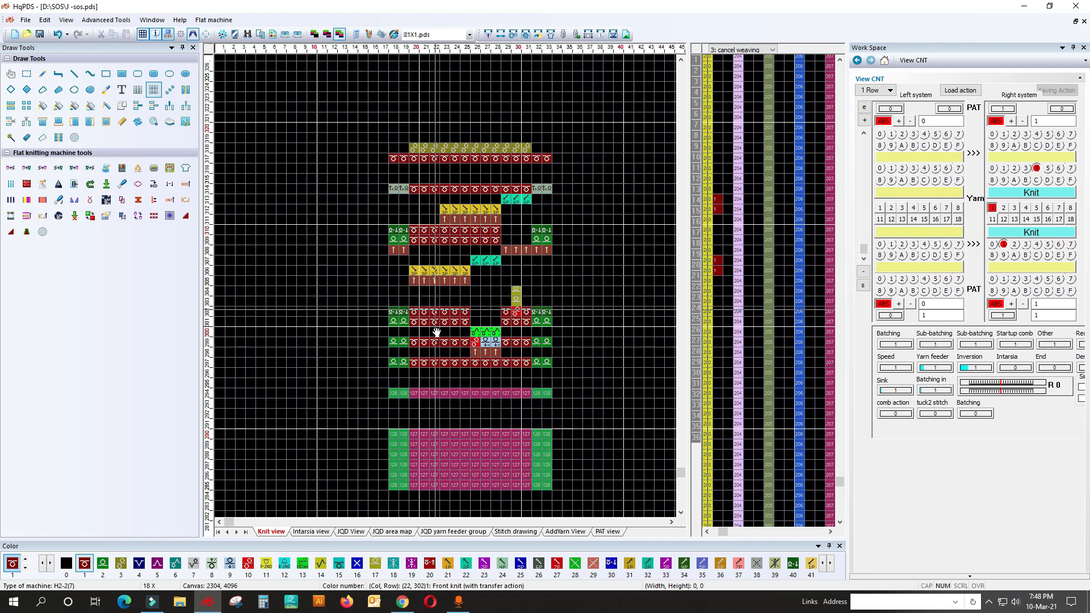
{"action": "scroll", "coordinate": [417, 290], "scroll_direction": "down", "scroll_amount": 1}
{"action": "left_click", "coordinate": [153, 89]}
{"action": "left_click", "coordinate": [294, 413]}
{"action": "left_click", "coordinate": [417, 449]}
{"action": "left_click", "coordinate": [354, 294]}
{"action": "right_click", "coordinate": [508, 255]}
{"action": "left_click", "coordinate": [440, 345]}
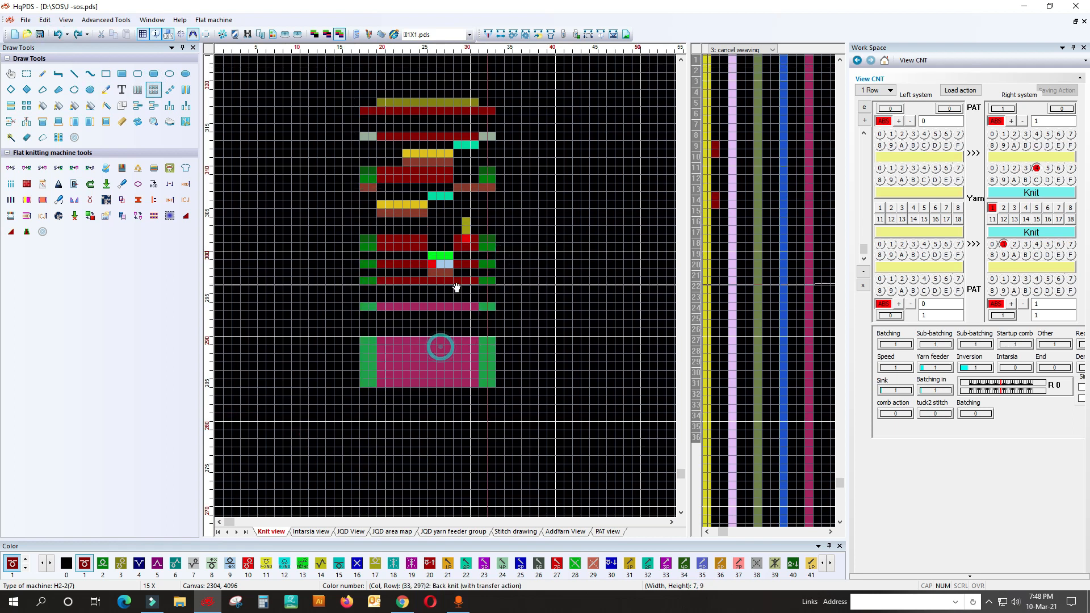
Review the cancel weaving options, from the shortening settings to the auto narrowing ones, without choosing any
{"action": "scroll", "coordinate": [456, 288], "scroll_direction": "up", "scroll_amount": 1}
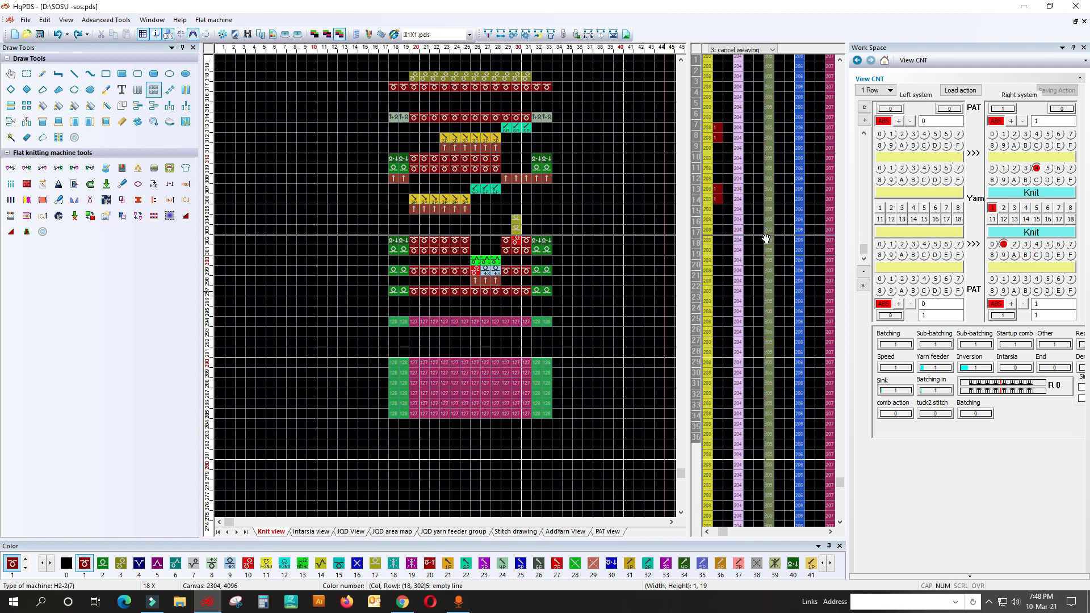
{"action": "left_click", "coordinate": [720, 241]}
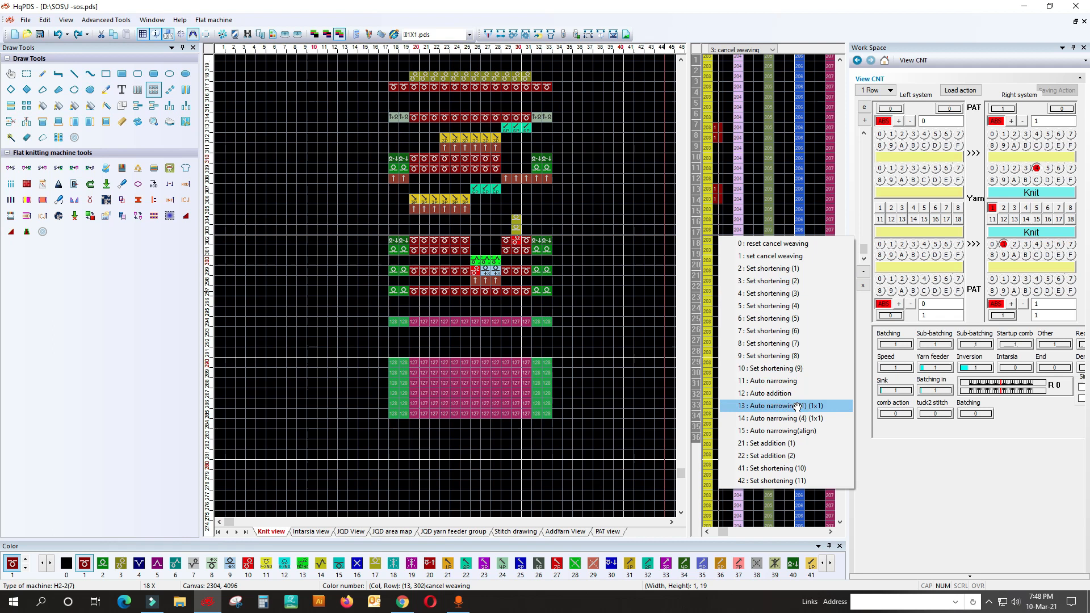
{"action": "left_click", "coordinate": [591, 349]}
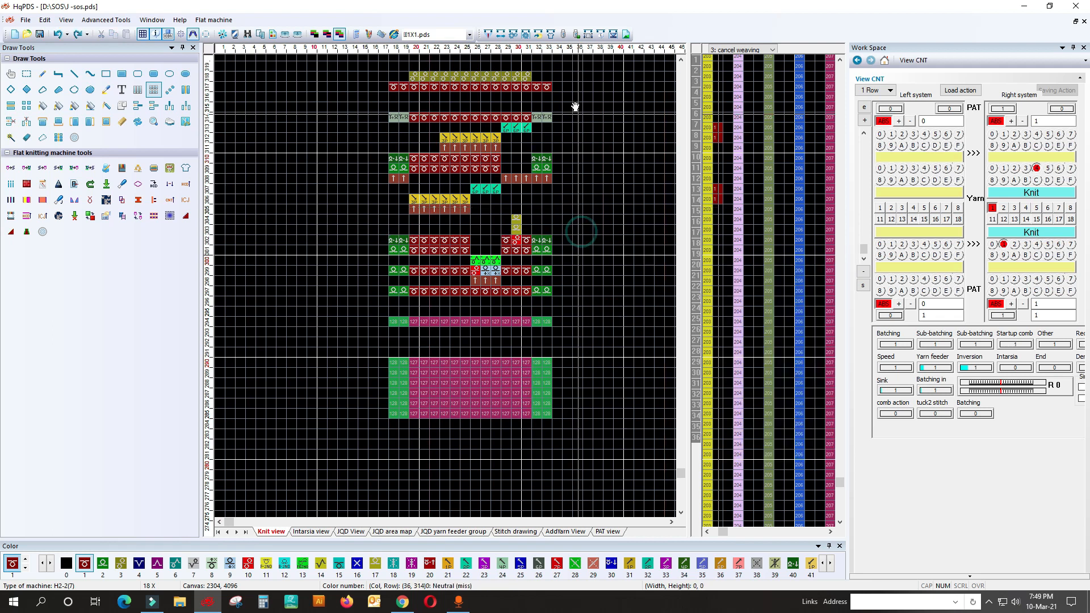
Generate a piece from the craft bill with -20 needles and Shortening in the first left body line, and close the dialog
{"action": "left_click", "coordinate": [548, 35]}
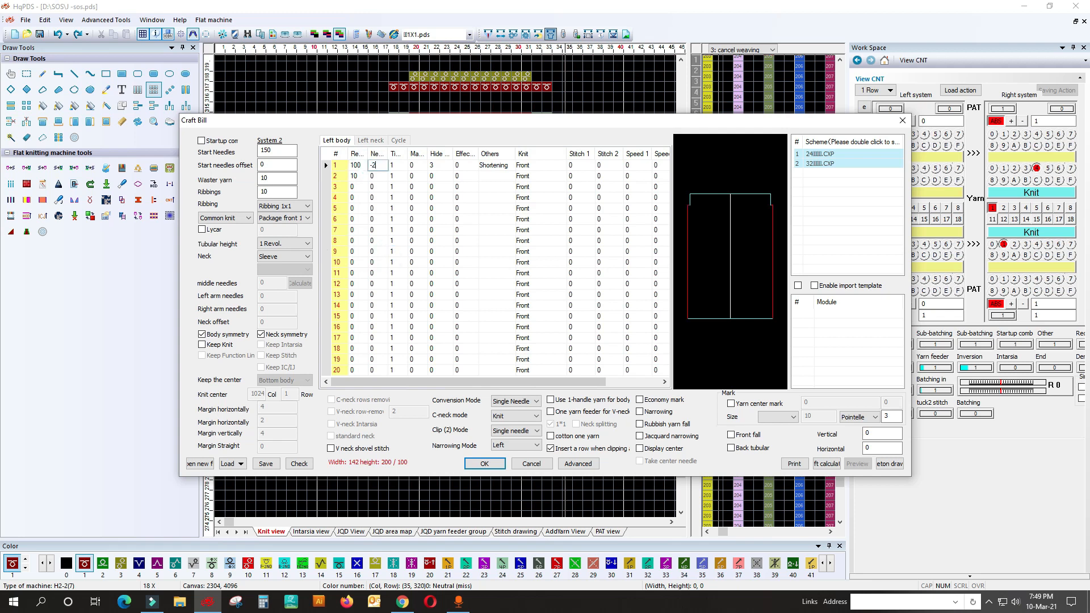
{"action": "left_click", "coordinate": [502, 466]}
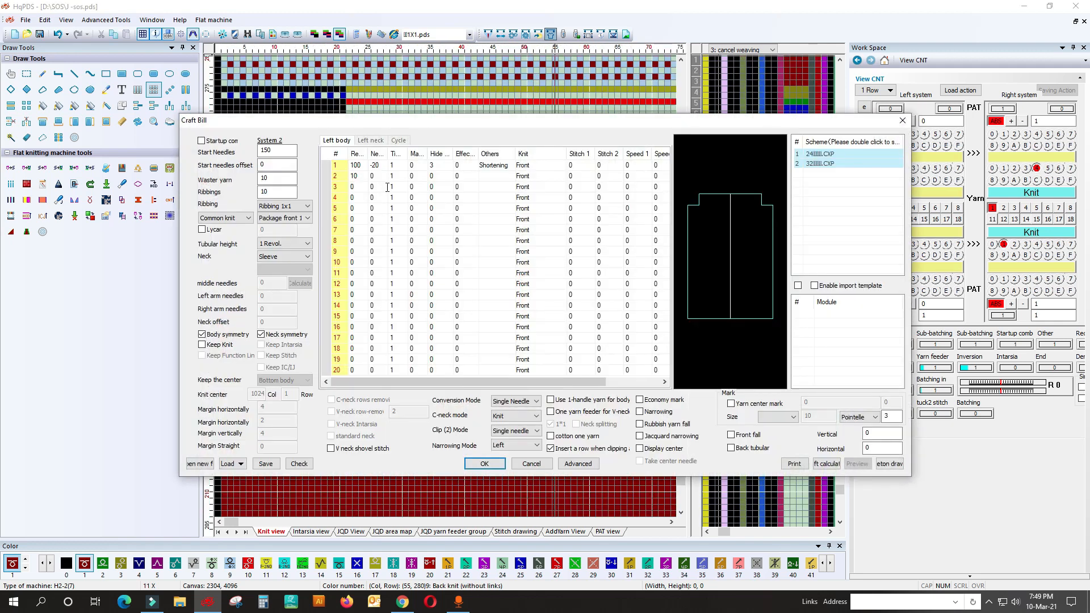
{"action": "left_click", "coordinate": [902, 121]}
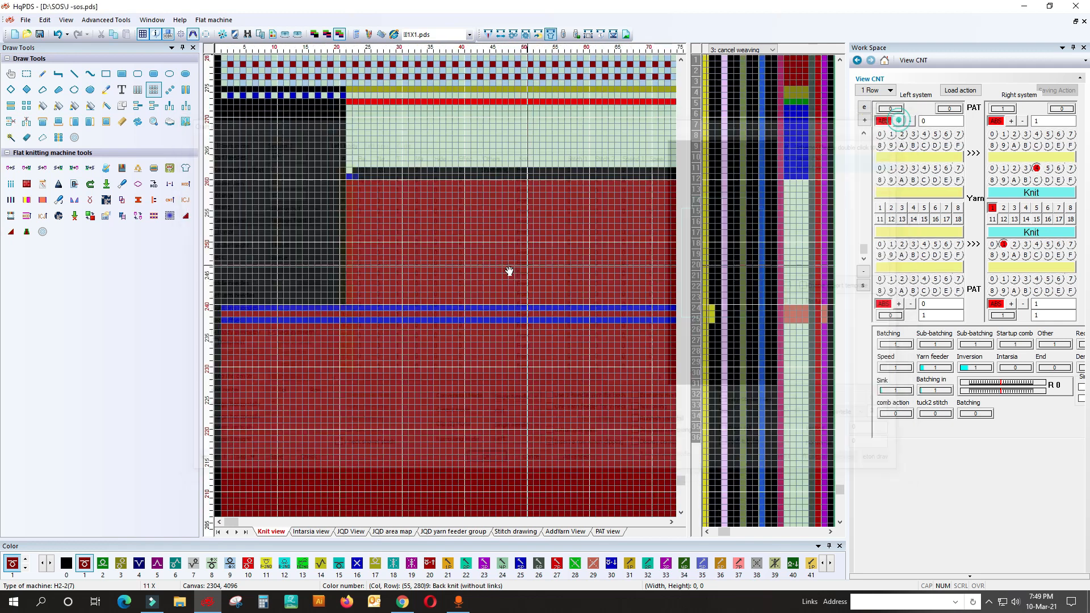
Examine the generated piece where it narrows around rows 238 to 240 and the cancel weaving cells beside those rows
{"action": "scroll", "coordinate": [372, 342], "scroll_direction": "down", "scroll_amount": 3}
{"action": "scroll", "coordinate": [477, 282], "scroll_direction": "down", "scroll_amount": 1}
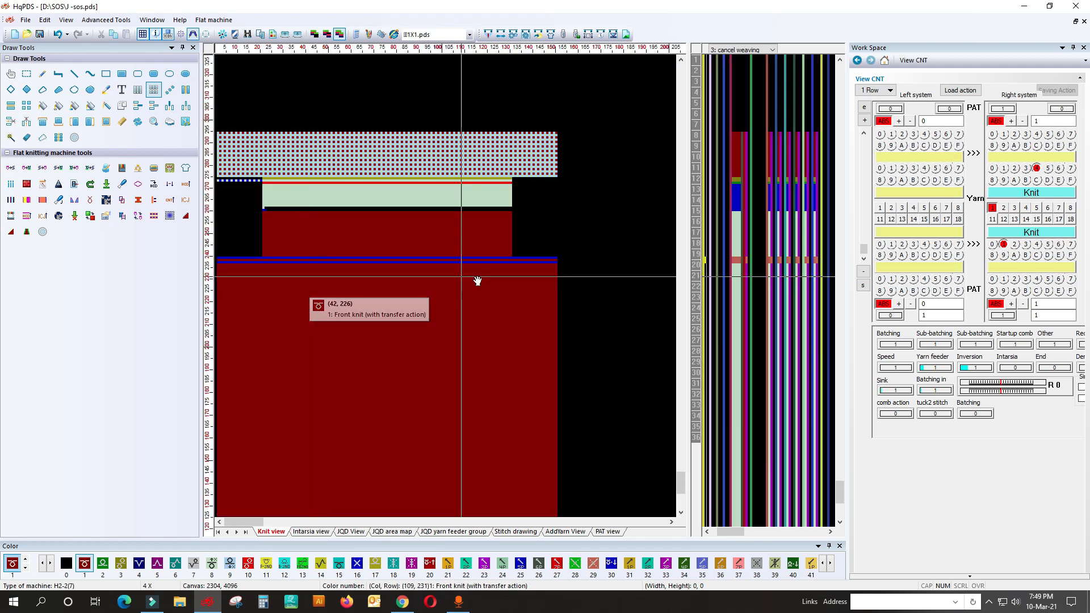
{"action": "scroll", "coordinate": [363, 298], "scroll_direction": "up", "scroll_amount": 4}
{"action": "scroll", "coordinate": [389, 258], "scroll_direction": "up", "scroll_amount": 2}
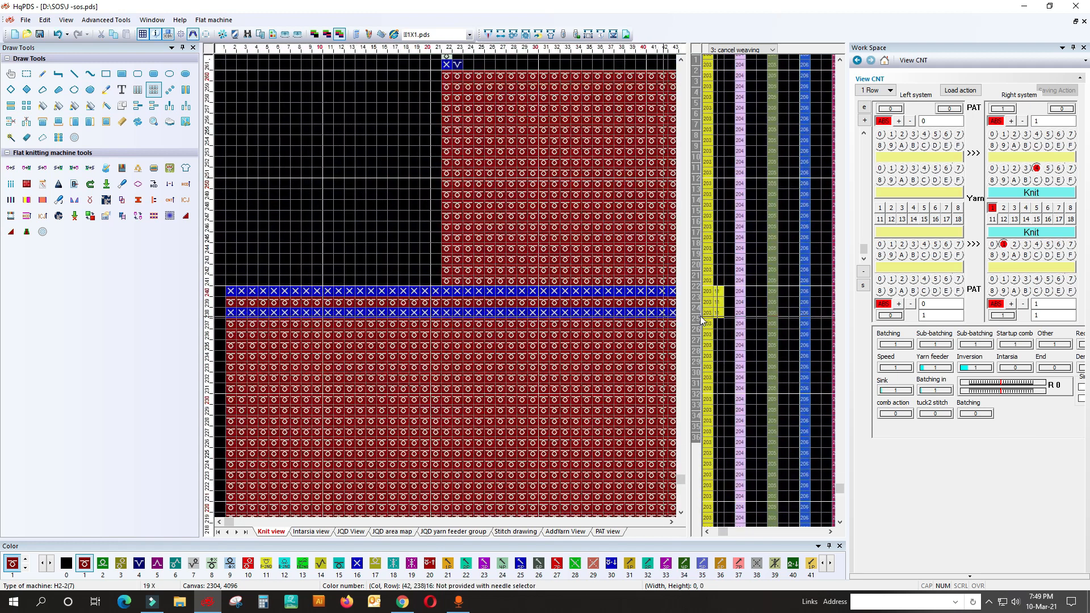
Choose Auto narrowing as the cancel weaving option for row 239 of the generated piece
{"action": "left_click", "coordinate": [720, 292]}
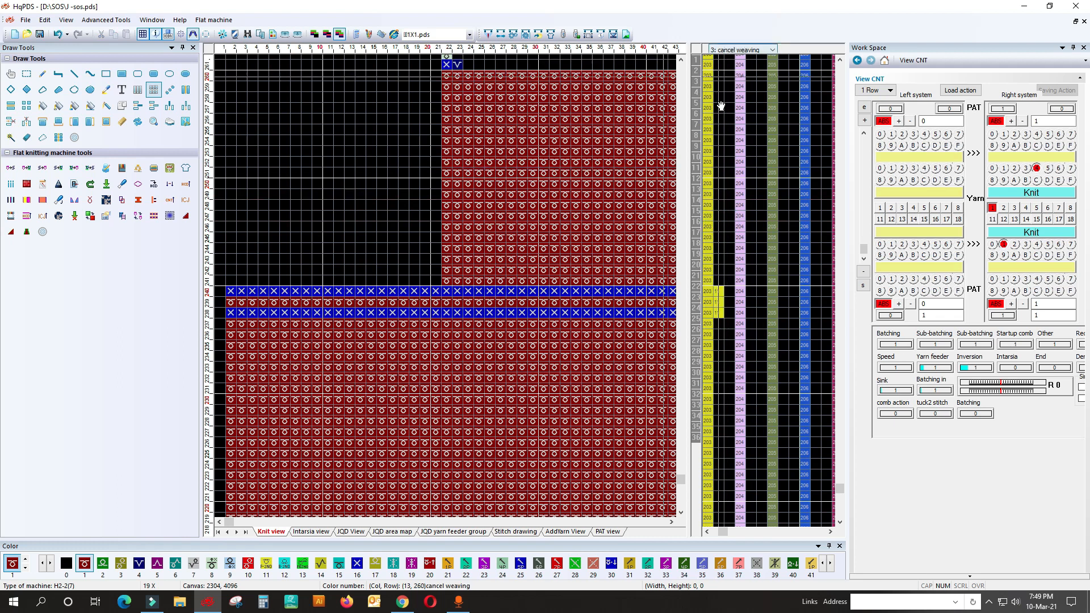
{"action": "left_click_drag", "start_coordinate": [712, 66], "coordinate": [719, 323]}
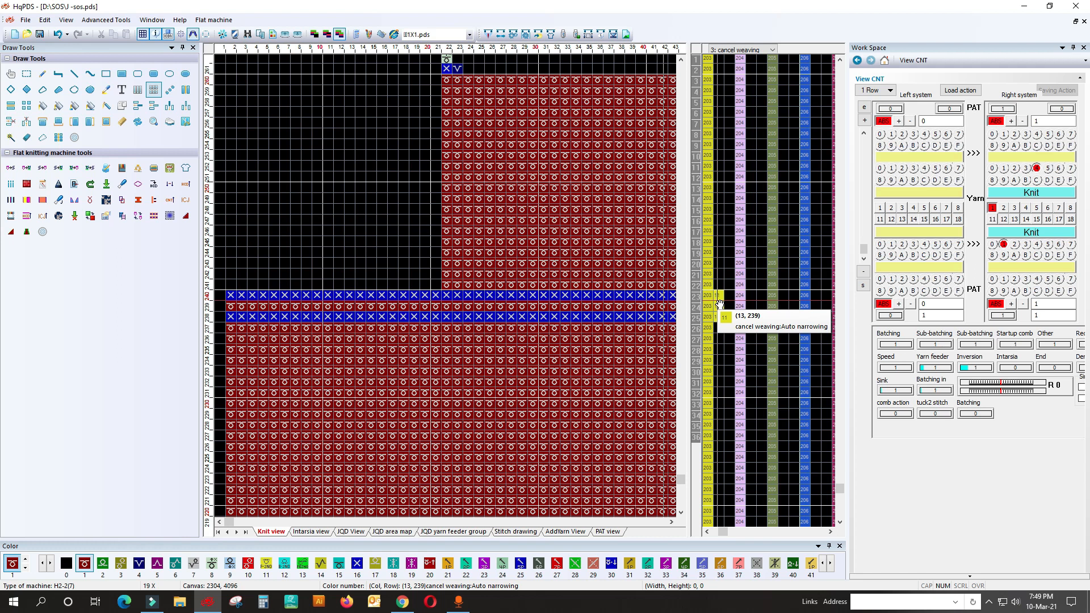
{"action": "right_click", "coordinate": [719, 305]}
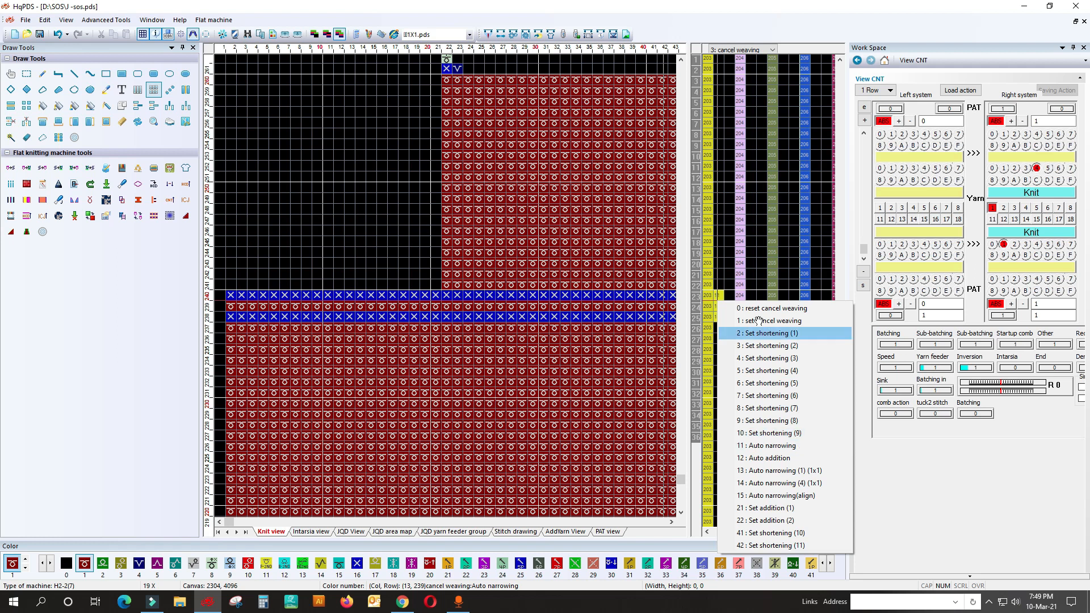
{"action": "left_click", "coordinate": [765, 445]}
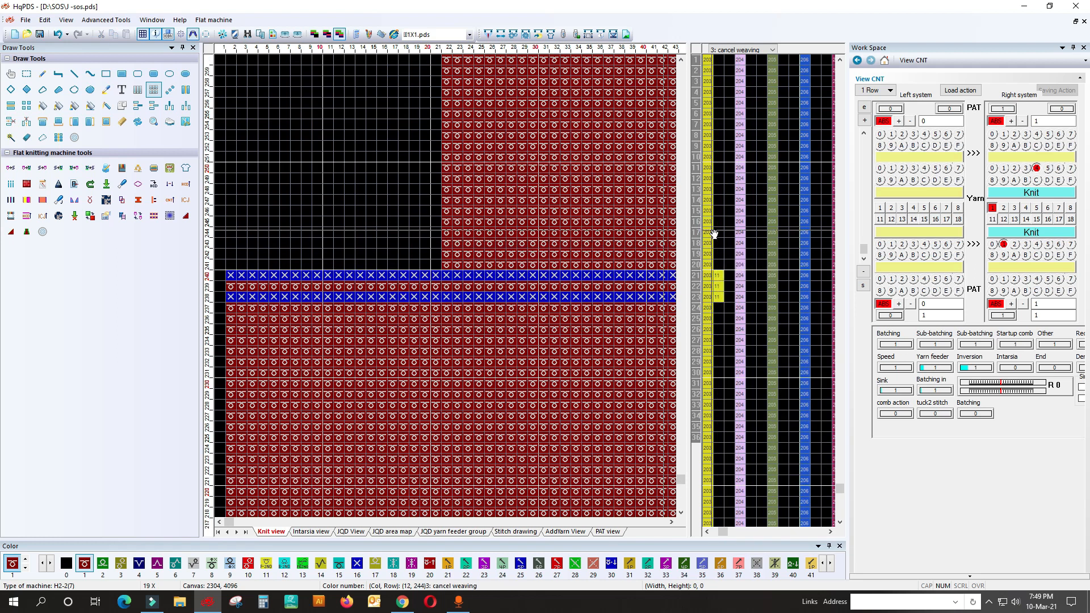
{"action": "scroll", "coordinate": [414, 297], "scroll_direction": "down", "scroll_amount": 2}
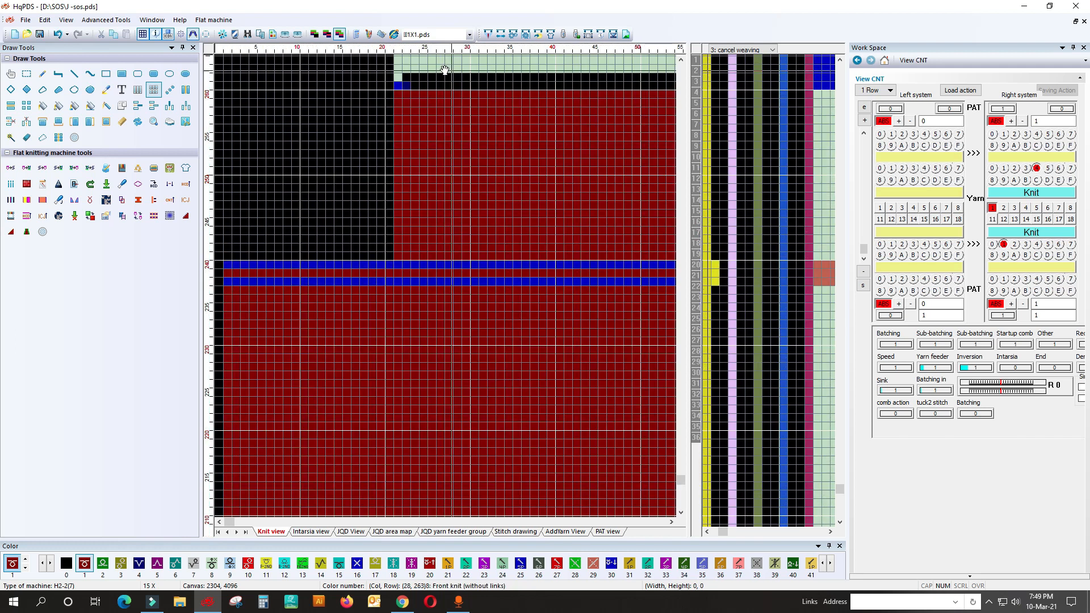
Open the 1X1.pds module pattern and bring its lower narrowing rows and cancel weaving function line into view
{"action": "left_click", "coordinate": [433, 35]}
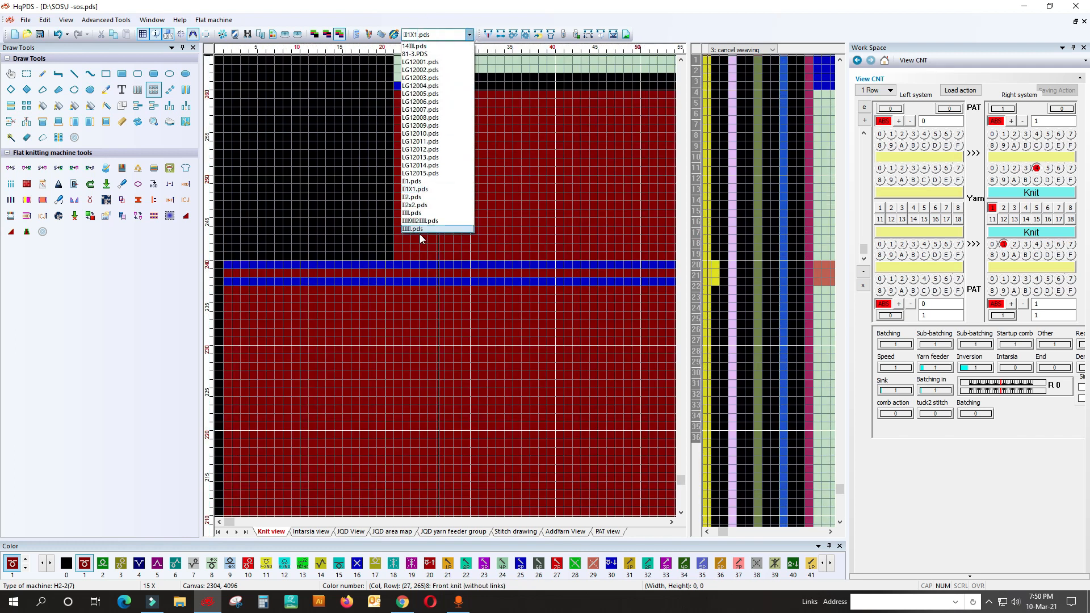
{"action": "left_click", "coordinate": [413, 190]}
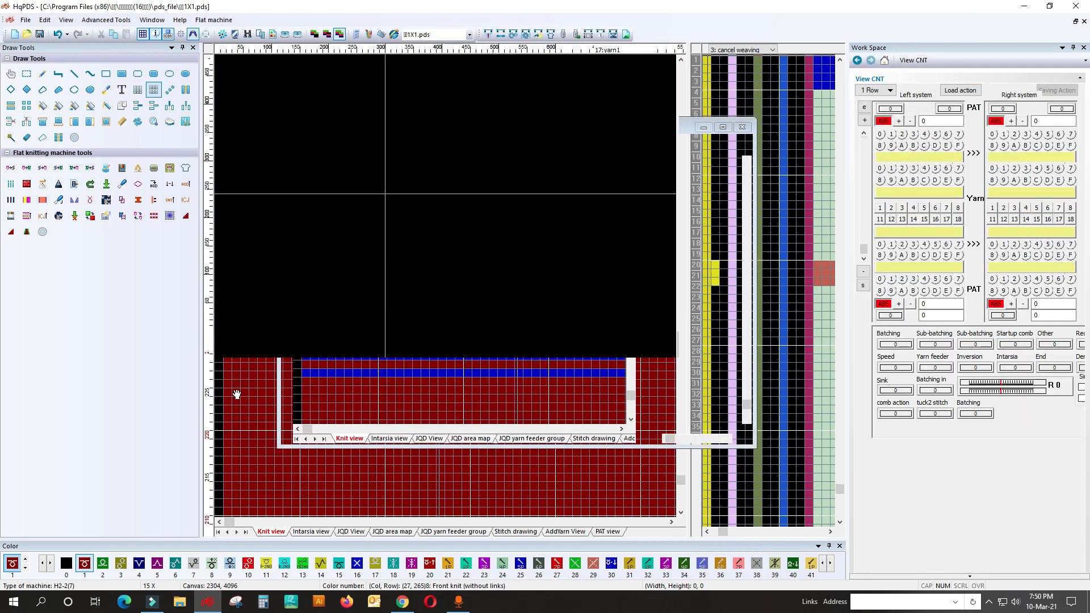
{"action": "scroll", "coordinate": [263, 473], "scroll_direction": "up", "scroll_amount": 4}
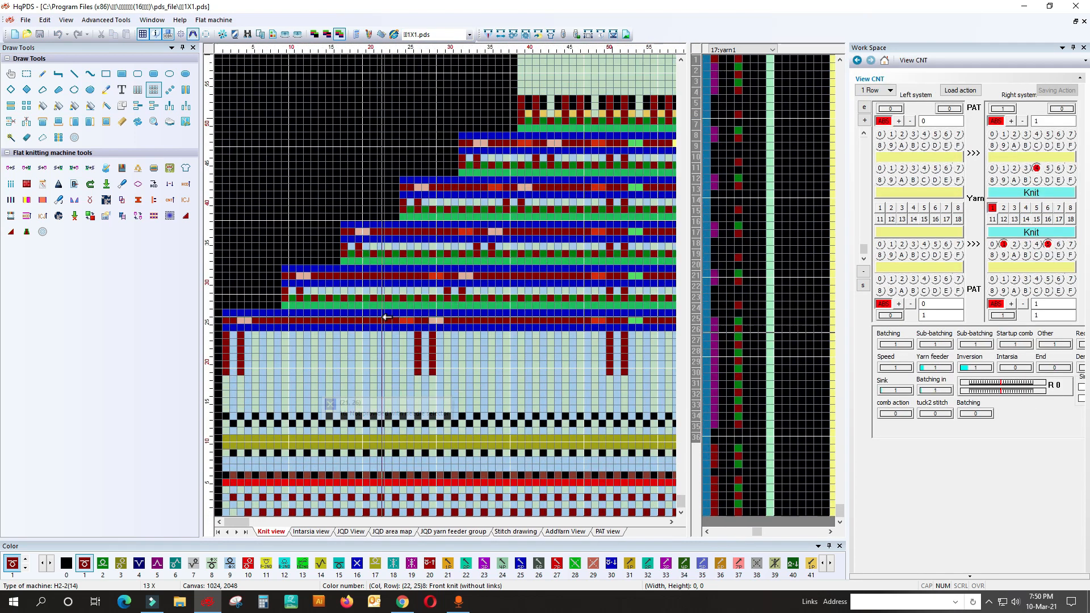
{"action": "scroll", "coordinate": [414, 316], "scroll_direction": "up", "scroll_amount": 1}
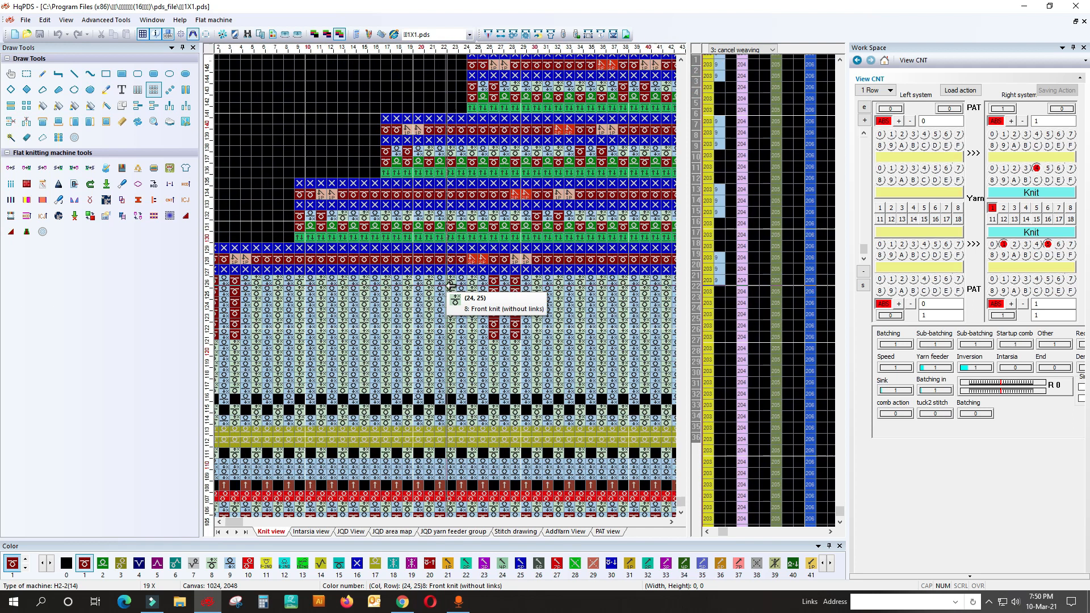
Review the cancel weaving options at row 27 and measure the widths of the narrowing steps on the pattern's left edge
{"action": "right_click", "coordinate": [720, 274]}
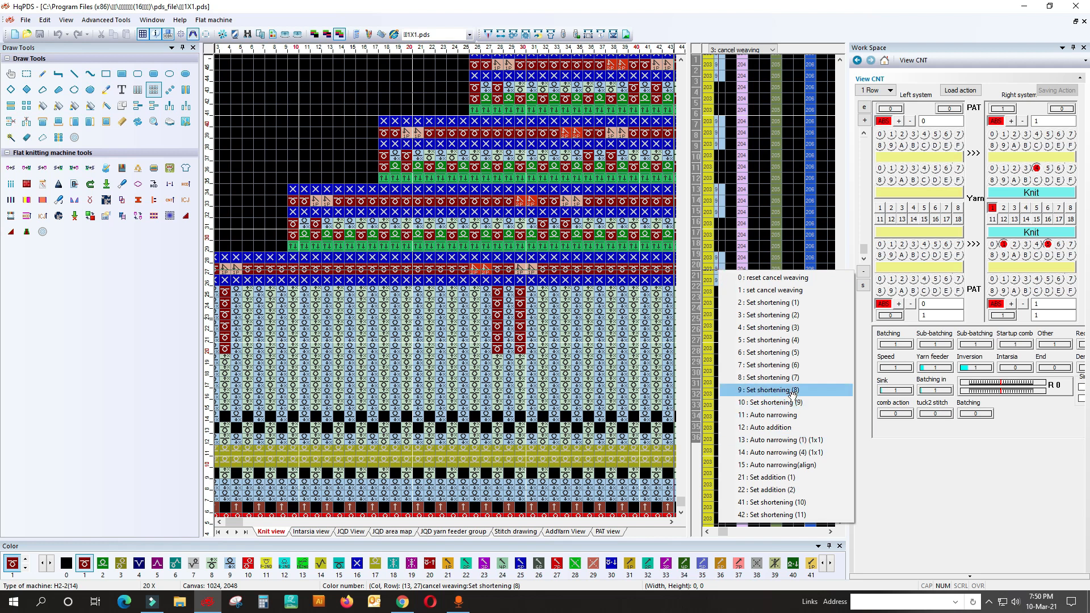
{"action": "left_click", "coordinate": [729, 221]}
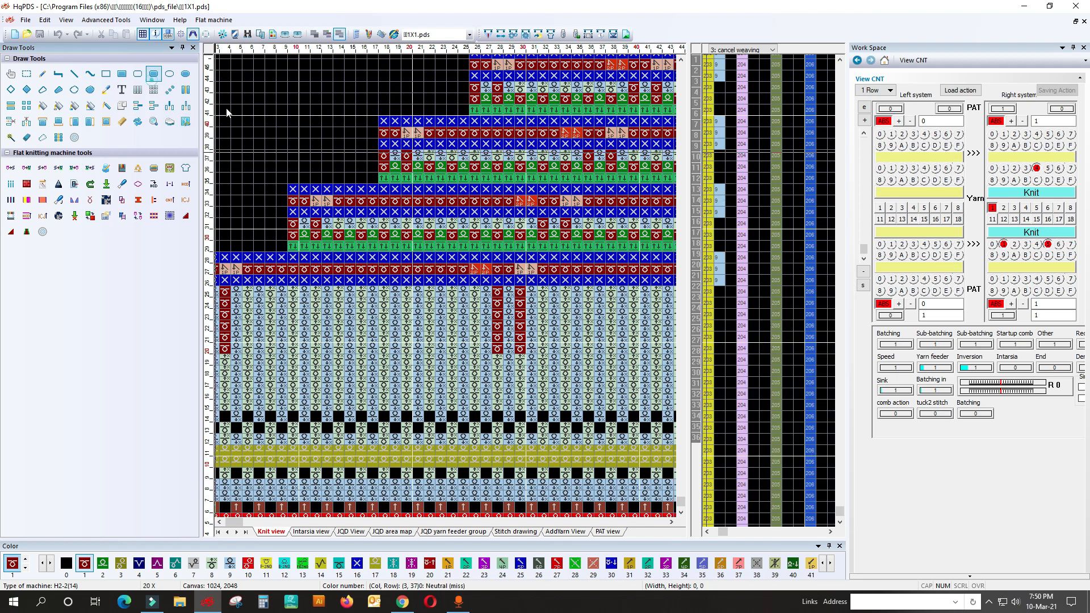
{"action": "scroll", "coordinate": [442, 271], "scroll_direction": "down", "scroll_amount": 1}
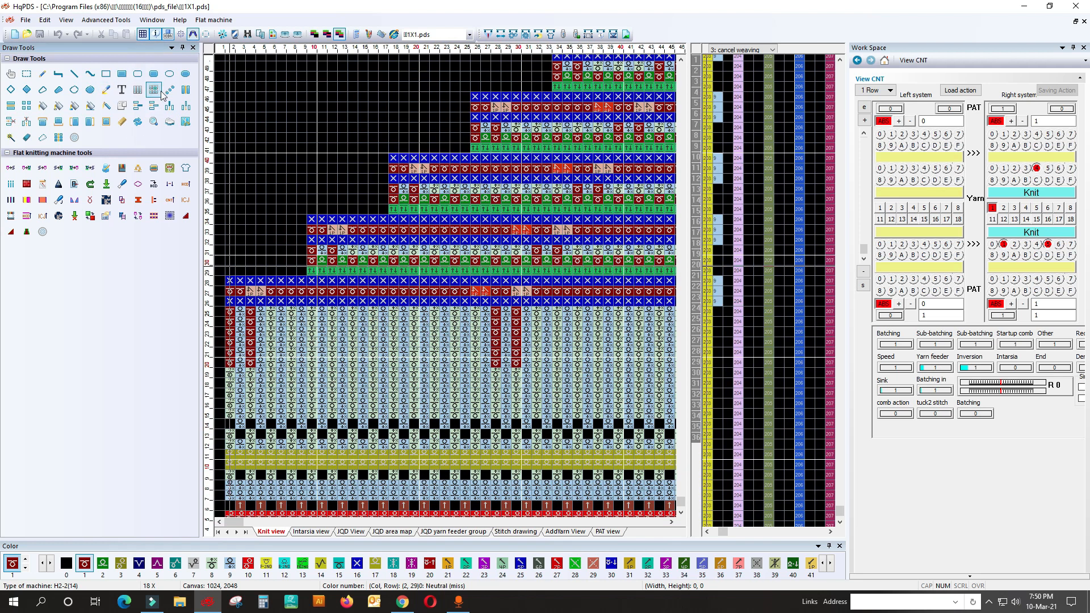
{"action": "scroll", "coordinate": [317, 292], "scroll_direction": "up", "scroll_amount": 1}
{"action": "left_click_drag", "start_coordinate": [314, 288], "coordinate": [233, 293]}
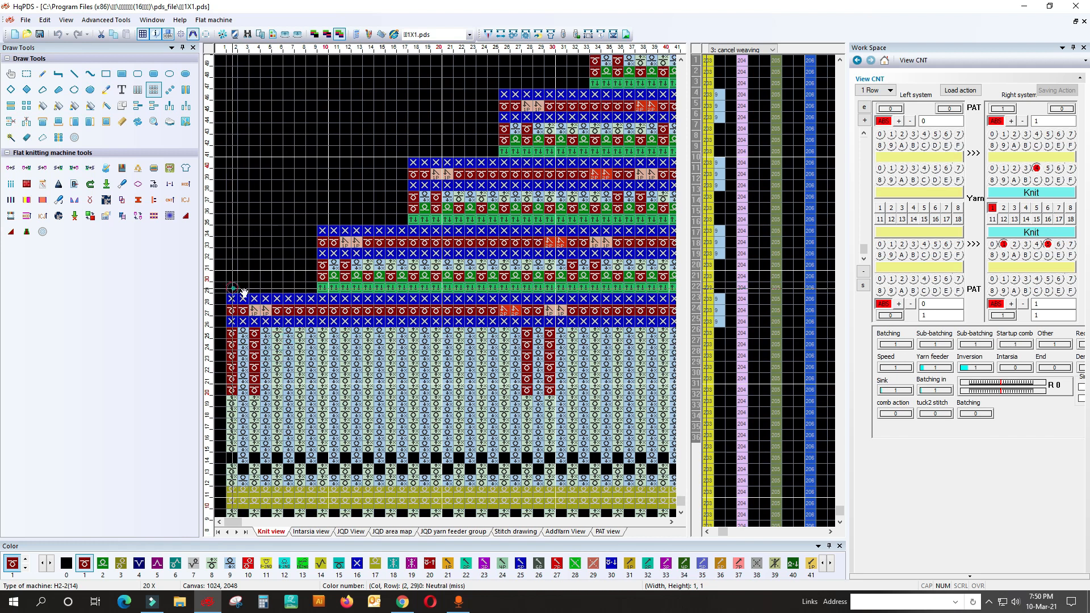
{"action": "left_click", "coordinate": [311, 287]}
{"action": "left_click_drag", "start_coordinate": [404, 220], "coordinate": [324, 211]}
{"action": "left_click_drag", "start_coordinate": [494, 143], "coordinate": [411, 149]}
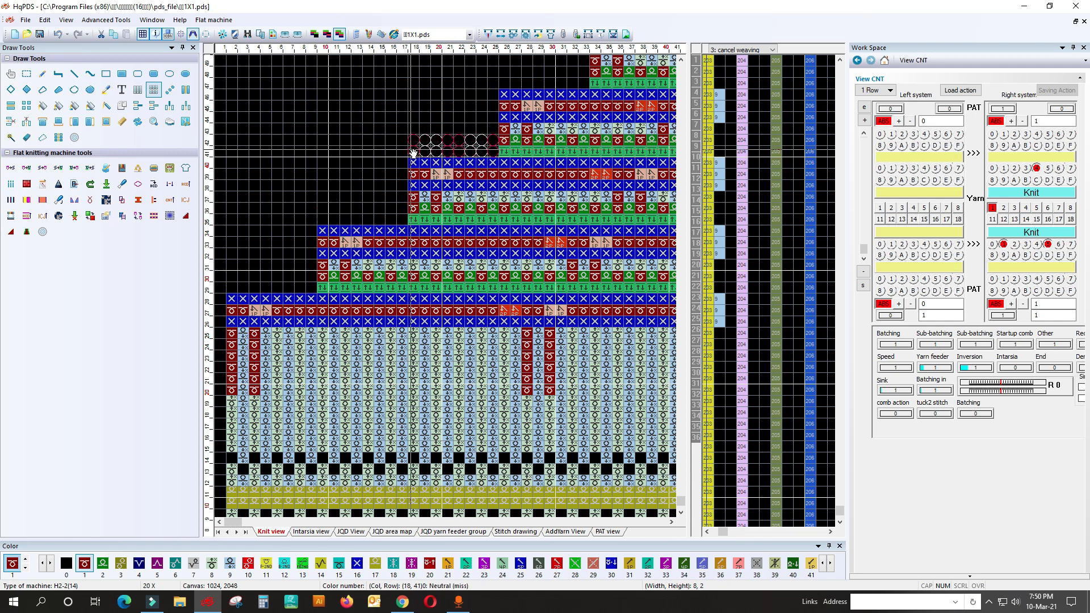
Choose Set shortening (8) as the cancel weaving option at row 27 of the module pattern
{"action": "scroll", "coordinate": [500, 225], "scroll_direction": "down", "scroll_amount": 1}
{"action": "scroll", "coordinate": [454, 292], "scroll_direction": "down", "scroll_amount": 4}
{"action": "left_click_drag", "start_coordinate": [598, 347], "coordinate": [376, 374]}
{"action": "scroll", "coordinate": [540, 313], "scroll_direction": "up", "scroll_amount": 1}
{"action": "left_click_drag", "start_coordinate": [555, 323], "coordinate": [787, 341]}
{"action": "scroll", "coordinate": [432, 312], "scroll_direction": "up", "scroll_amount": 3}
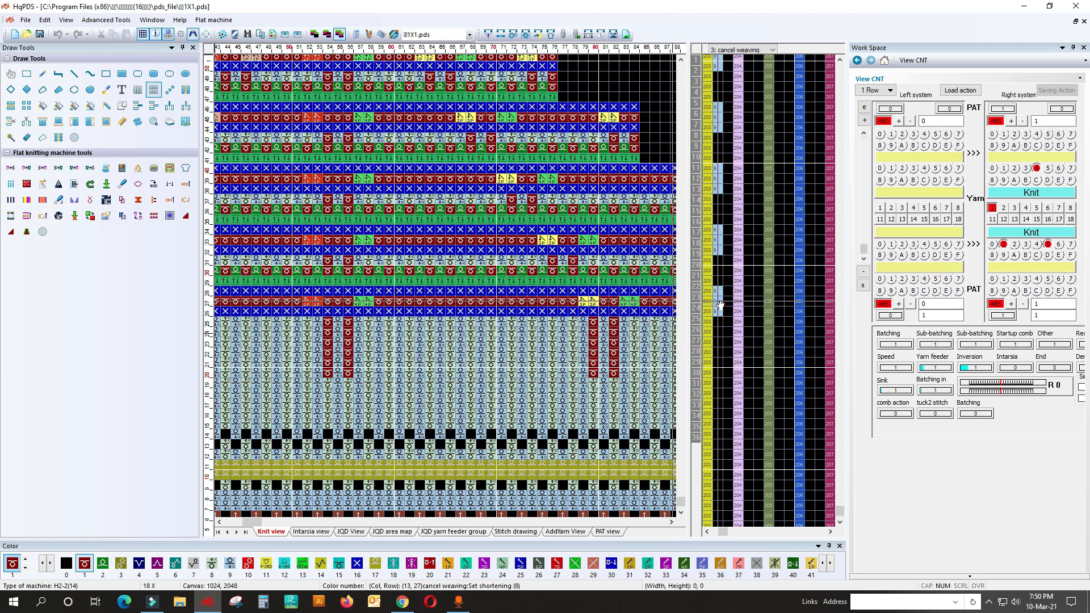
{"action": "left_click", "coordinate": [720, 305]}
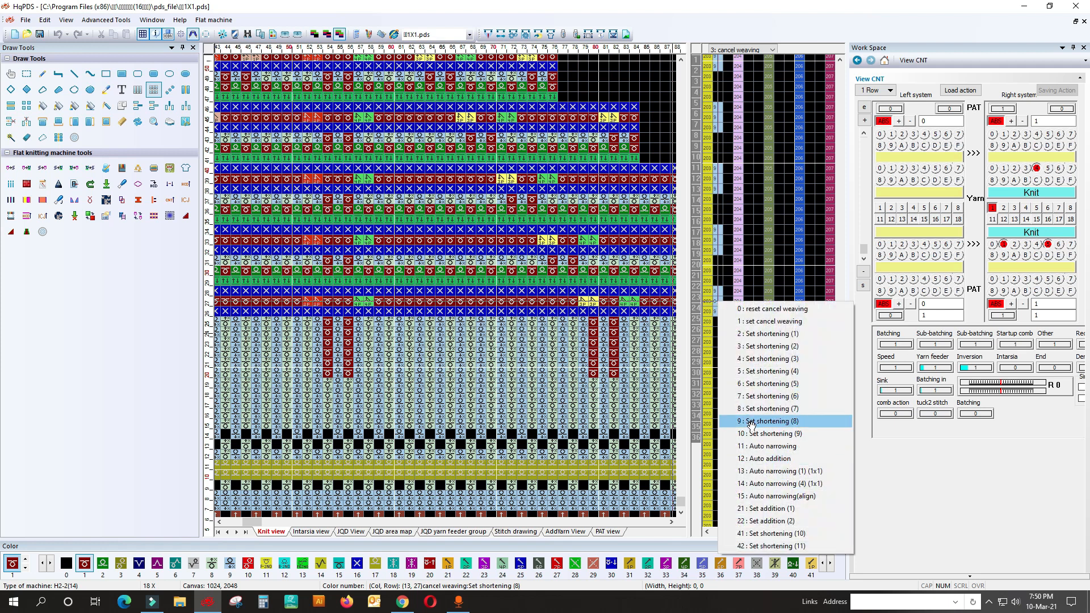
{"action": "left_click", "coordinate": [750, 421]}
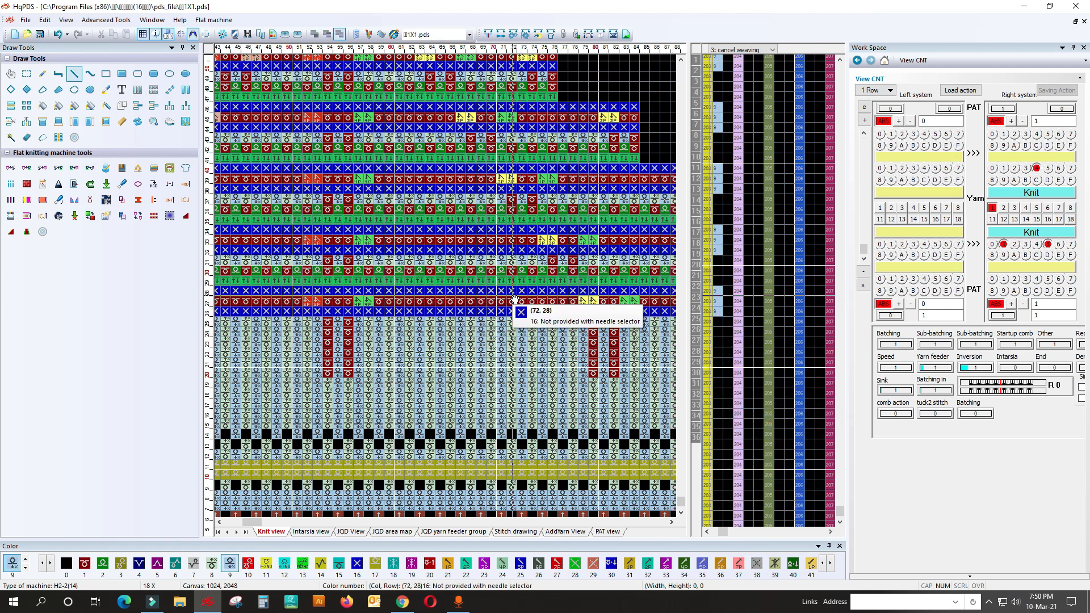
{"action": "scroll", "coordinate": [488, 295], "scroll_direction": "down", "scroll_amount": 3}
{"action": "scroll", "coordinate": [440, 295], "scroll_direction": "up", "scroll_amount": 1}
{"action": "key", "text": "d"}
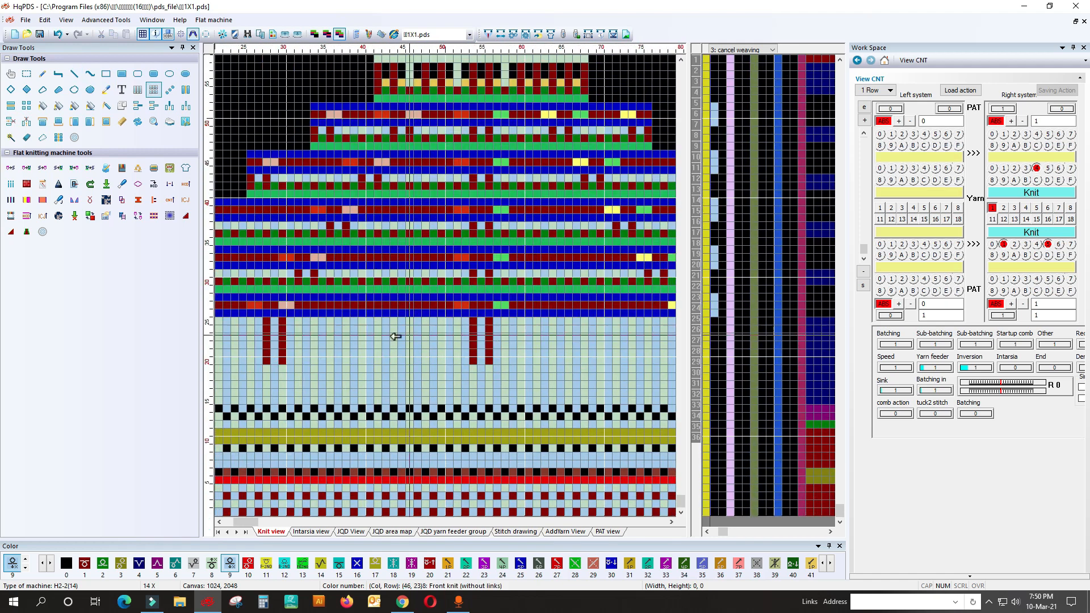
Reopen the 1X1.pds module pattern and inspect its left-edge narrowing steps
{"action": "scroll", "coordinate": [302, 330], "scroll_direction": "up", "scroll_amount": 6}
{"action": "scroll", "coordinate": [457, 291], "scroll_direction": "down", "scroll_amount": 5}
{"action": "scroll", "coordinate": [488, 330], "scroll_direction": "up", "scroll_amount": 5}
{"action": "left_click", "coordinate": [445, 35]}
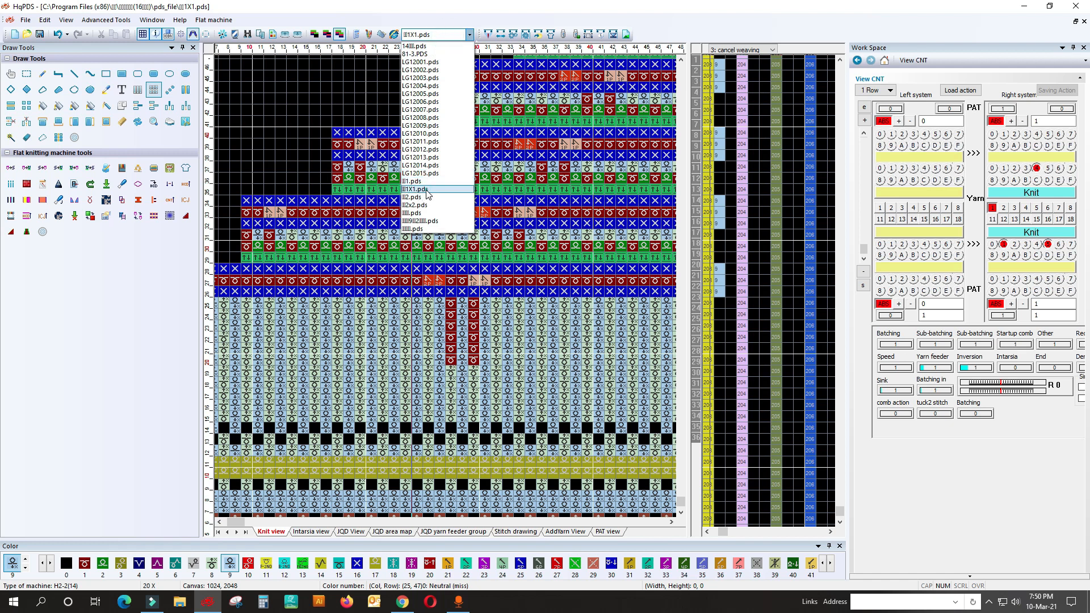
{"action": "left_click", "coordinate": [426, 191]}
{"action": "scroll", "coordinate": [452, 312], "scroll_direction": "down", "scroll_amount": 8}
{"action": "scroll", "coordinate": [452, 312], "scroll_direction": "up", "scroll_amount": 8}
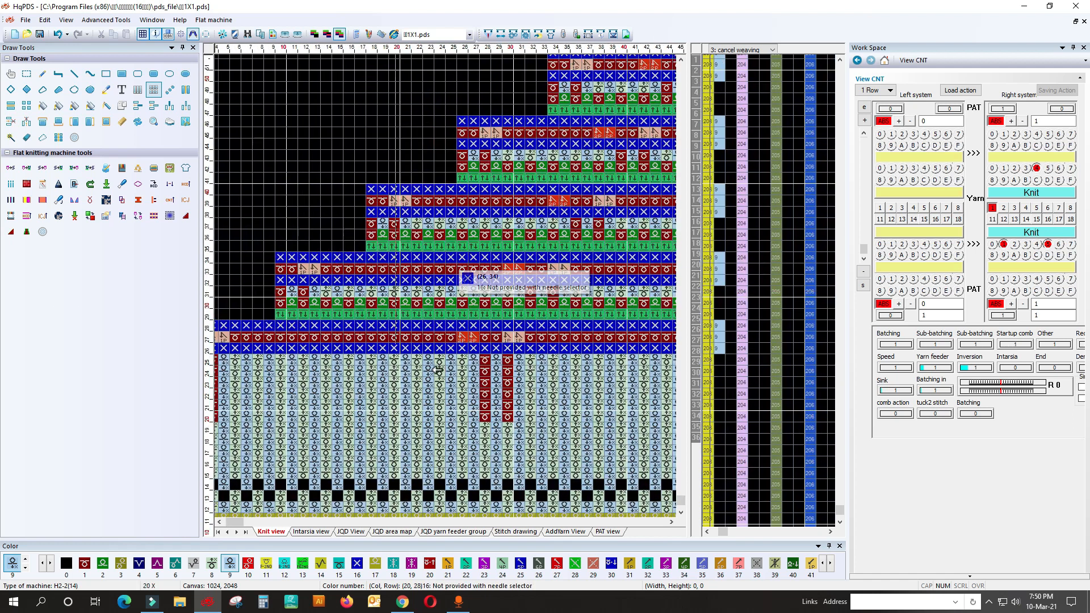
Set the cancel weaving of rows 32 to 34 to Set shortening (7) and trim one column from the left edge of rows 29 to 34
{"action": "right_click", "coordinate": [720, 267]}
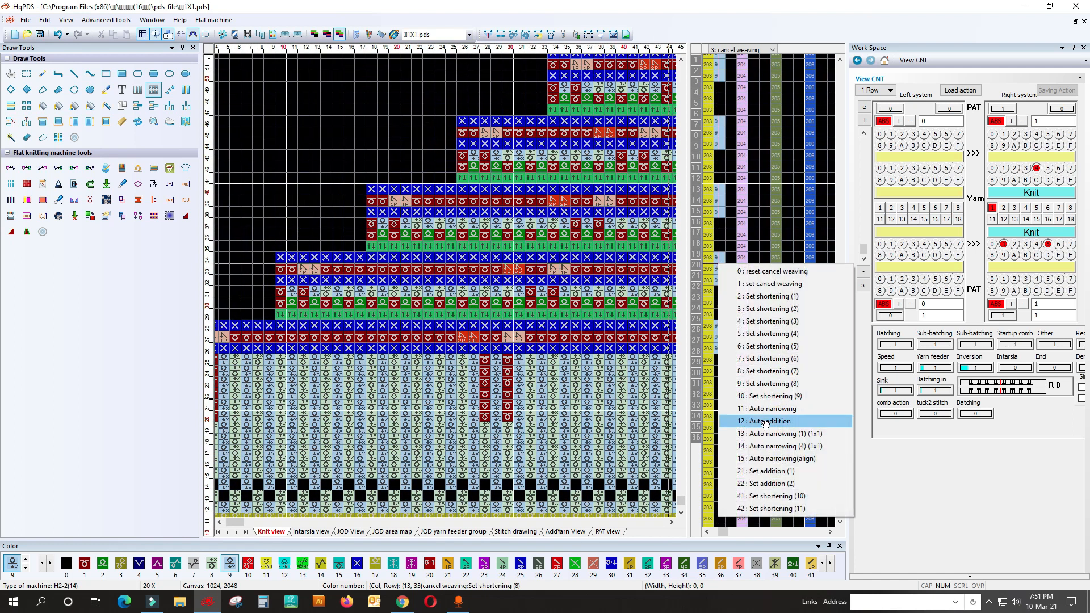
{"action": "left_click", "coordinate": [761, 371]}
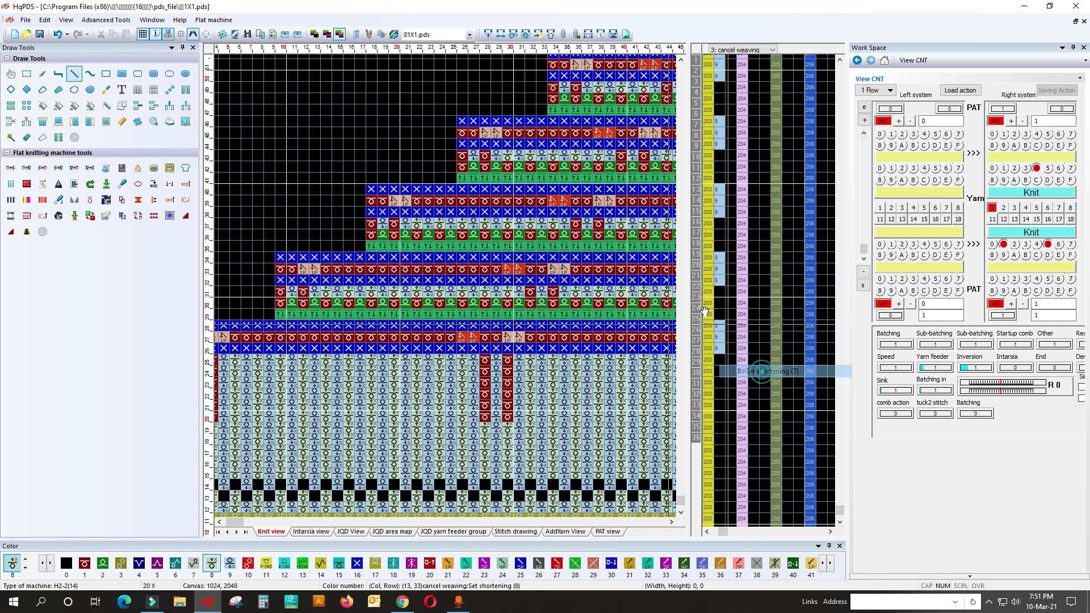
{"action": "scroll", "coordinate": [393, 282], "scroll_direction": "down", "scroll_amount": 2}
{"action": "left_click", "coordinate": [153, 89]}
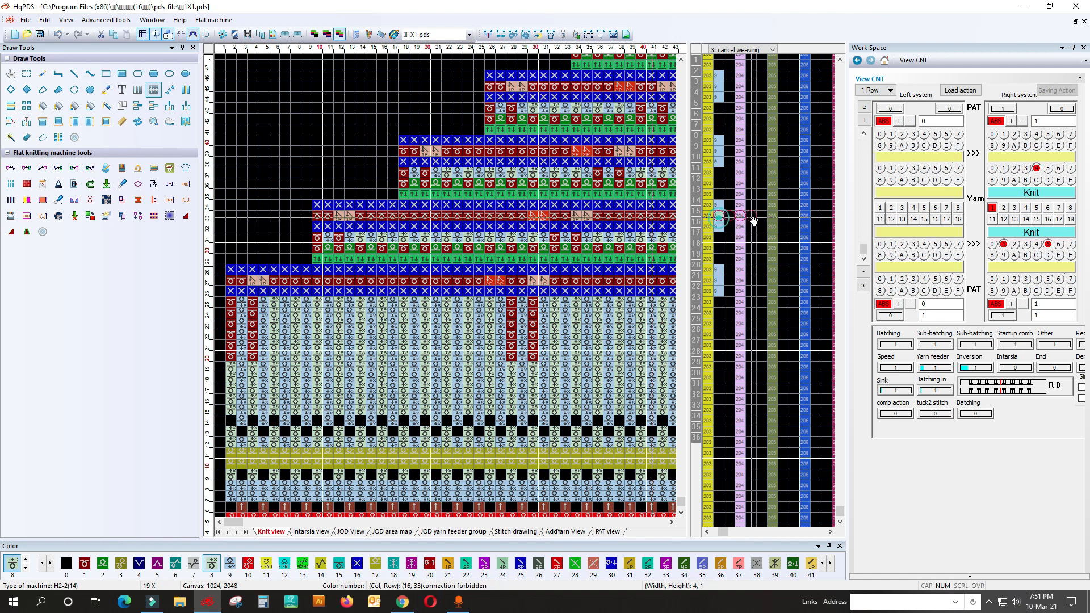
{"action": "left_click", "coordinate": [727, 208]}
{"action": "left_click", "coordinate": [725, 226]}
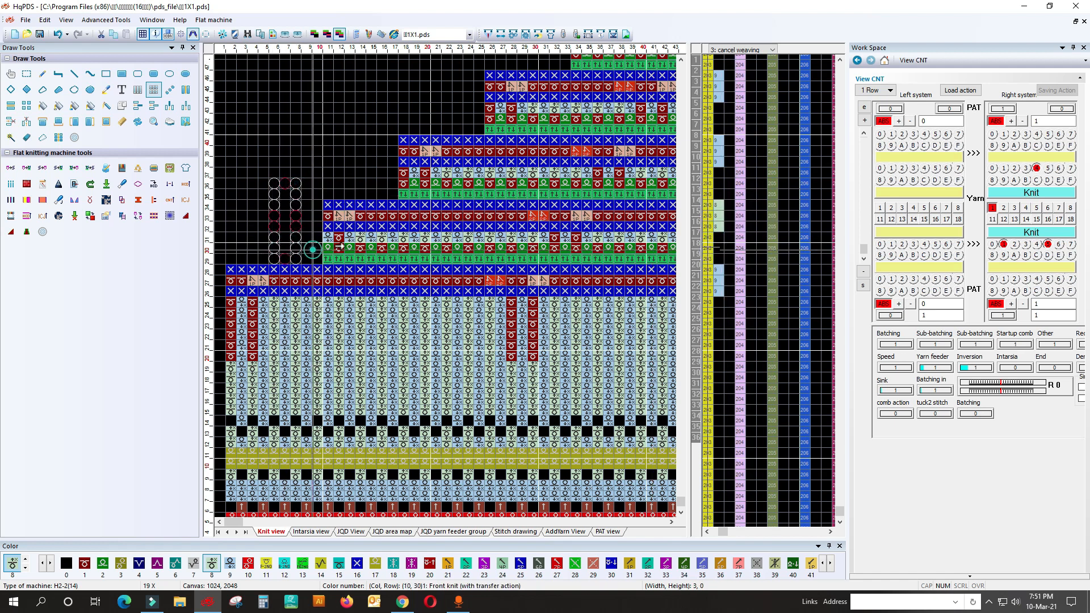
{"action": "right_click", "coordinate": [312, 249]}
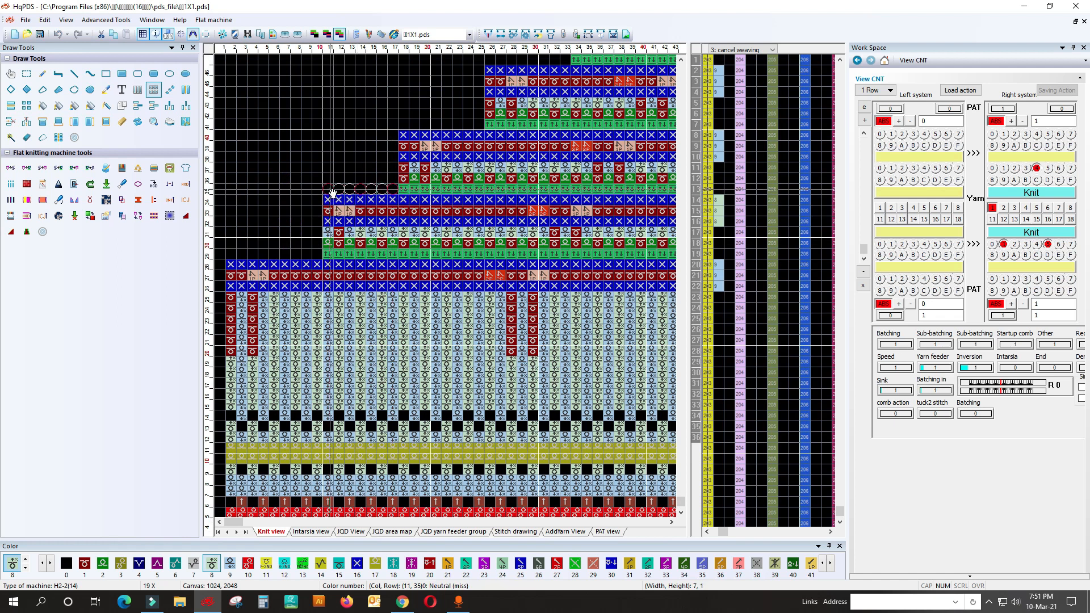
Change the cancel weaving of rows 32 to 34 to Set shortening (6) and trim another column from the left edge of rows 29 to 34
{"action": "left_click", "coordinate": [727, 214]}
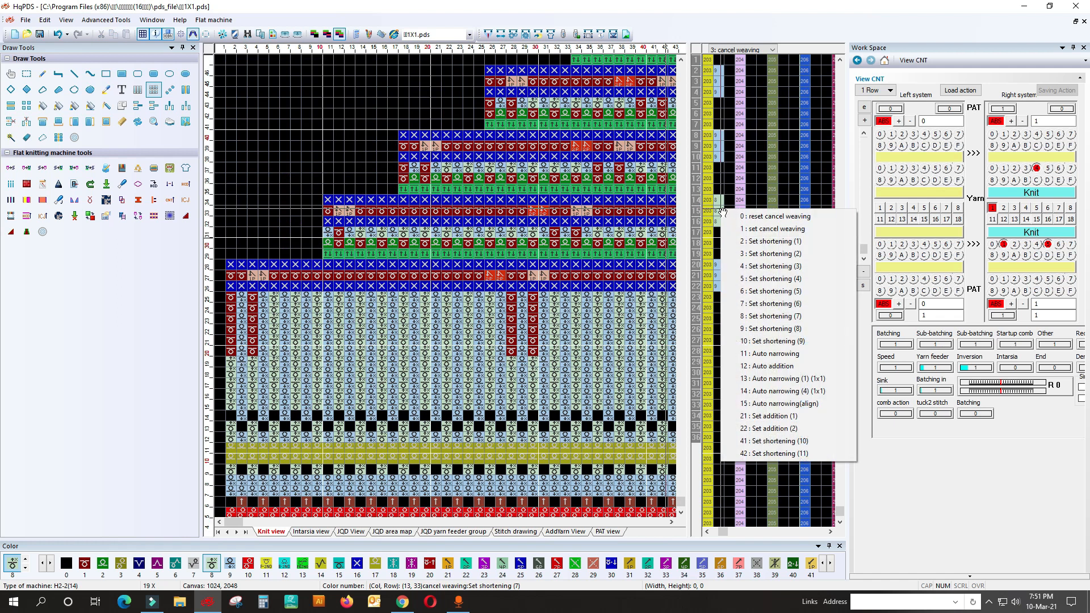
{"action": "left_click", "coordinate": [755, 304]}
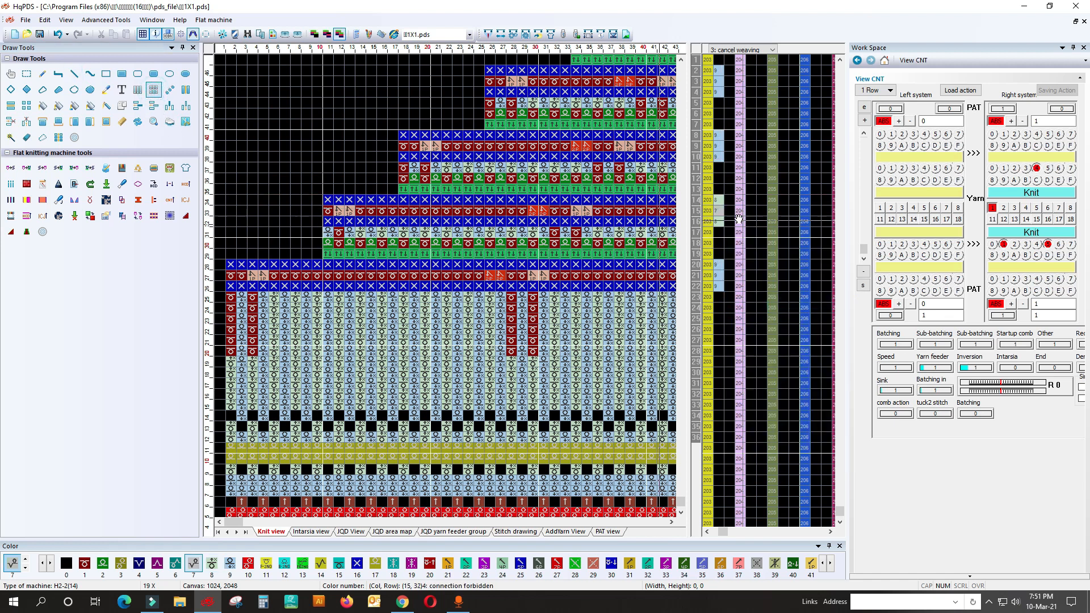
{"action": "mouse_move", "coordinate": [729, 201]}
{"action": "left_mouse_down"}
{"action": "mouse_move", "coordinate": [731, 220]}
{"action": "mouse_move", "coordinate": [727, 209]}
{"action": "left_mouse_up"}
{"action": "mouse_move", "coordinate": [313, 184]}
{"action": "left_mouse_down"}
{"action": "mouse_move", "coordinate": [287, 269]}
{"action": "mouse_move", "coordinate": [286, 254]}
{"action": "mouse_move", "coordinate": [326, 249]}
{"action": "left_mouse_up"}
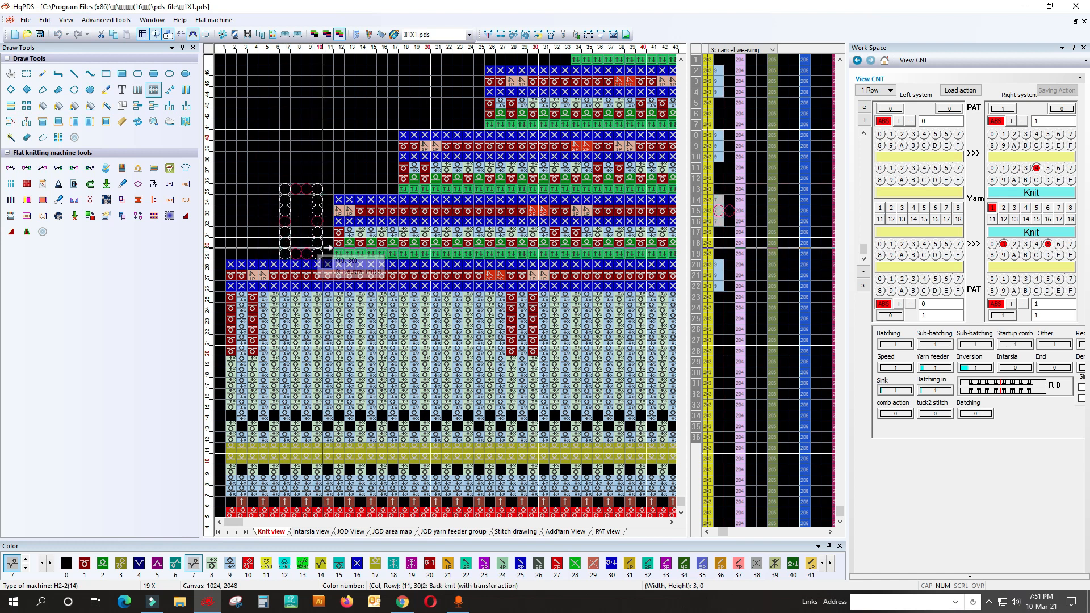
{"action": "left_click_drag", "start_coordinate": [393, 190], "coordinate": [342, 189]}
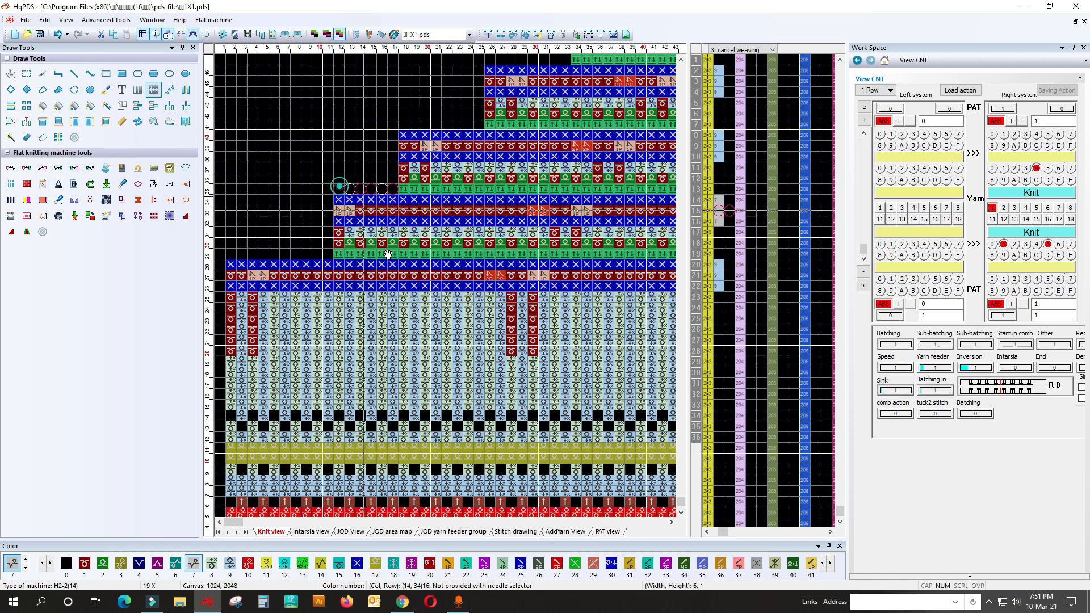
Trim two columns from the right edge of rows 29 to 34, leaving a six-needle step to the row block above
{"action": "scroll", "coordinate": [489, 365], "scroll_direction": "down", "scroll_amount": 5}
{"action": "scroll", "coordinate": [574, 385], "scroll_direction": "up", "scroll_amount": 1}
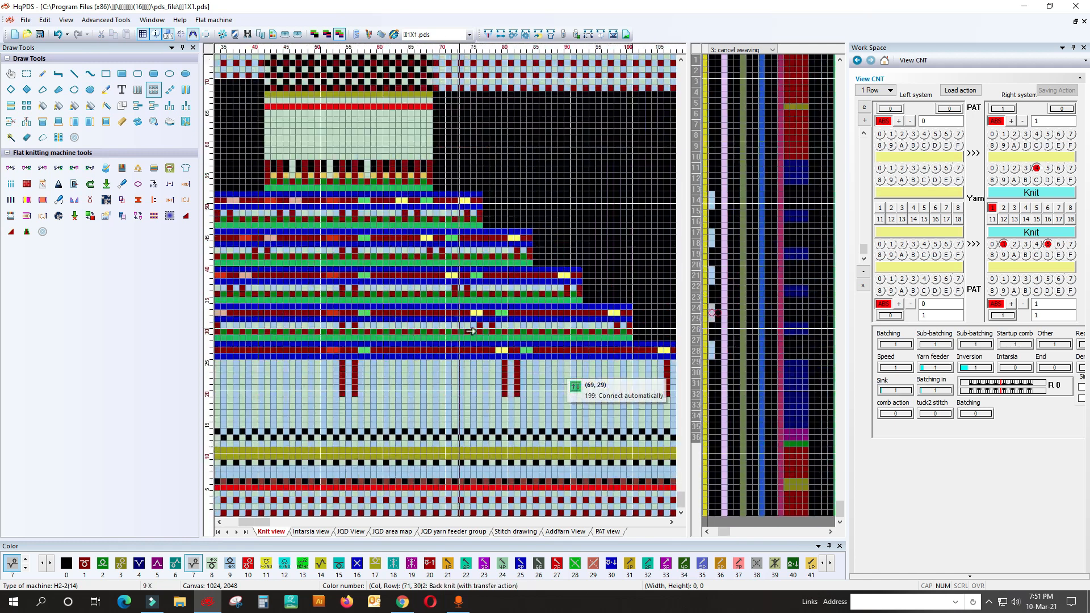
{"action": "scroll", "coordinate": [515, 313], "scroll_direction": "up", "scroll_amount": 1}
{"action": "mouse_move", "coordinate": [598, 253]}
{"action": "left_mouse_down"}
{"action": "mouse_move", "coordinate": [624, 307]}
{"action": "mouse_move", "coordinate": [588, 275]}
{"action": "mouse_move", "coordinate": [574, 281]}
{"action": "left_mouse_up"}
{"action": "left_click", "coordinate": [531, 274]}
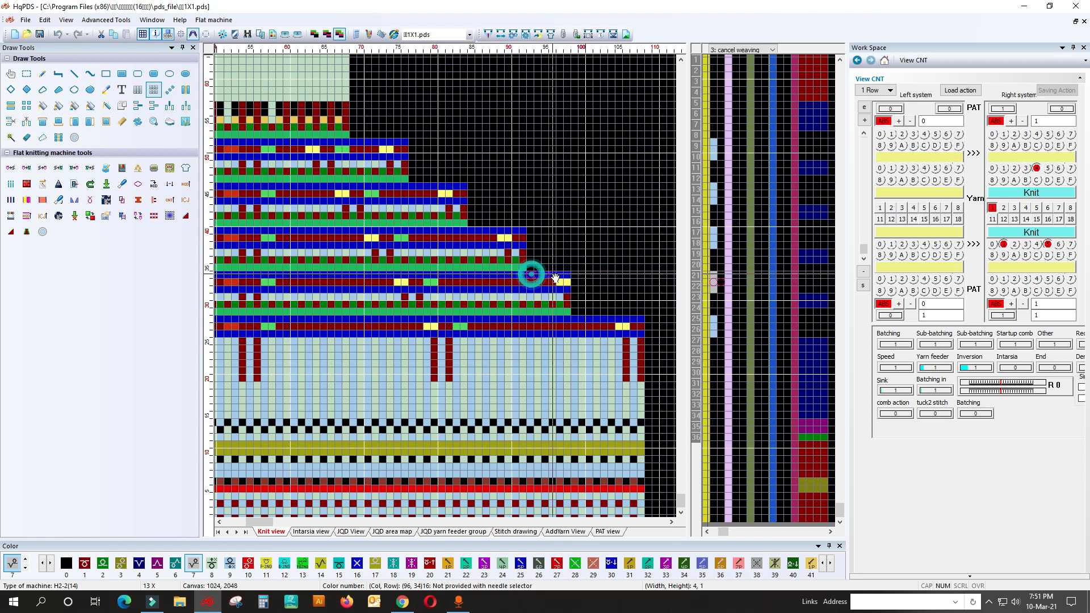
{"action": "left_click", "coordinate": [543, 244]}
{"action": "scroll", "coordinate": [379, 223], "scroll_direction": "down", "scroll_amount": 1}
Set the cancel weaving cell at row 54 to Set shortening (4)
{"action": "left_click", "coordinate": [155, 92]}
{"action": "scroll", "coordinate": [733, 255], "scroll_direction": "up", "scroll_amount": 4}
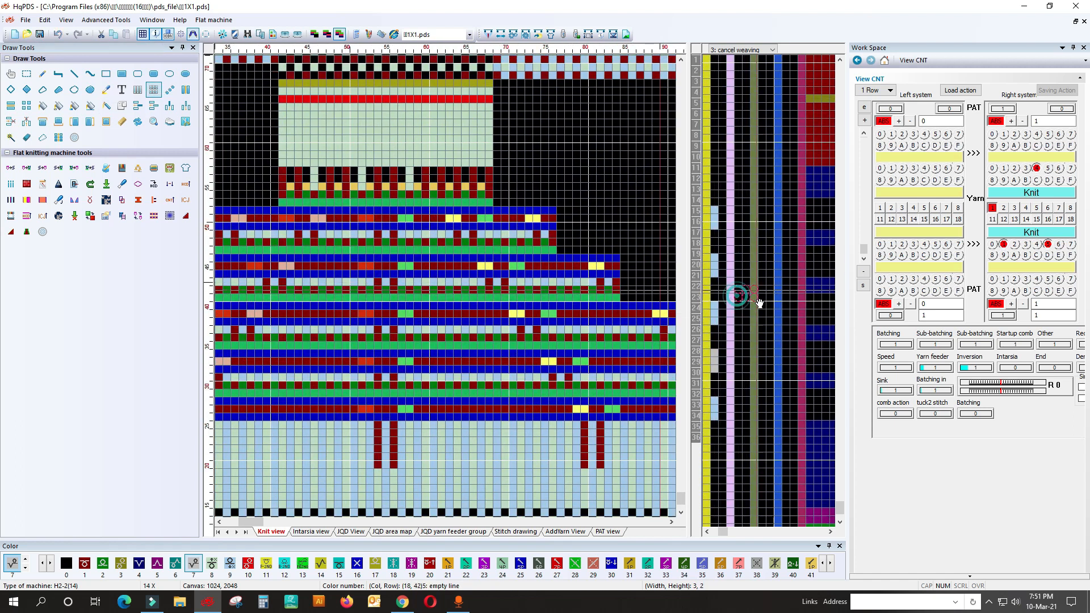
{"action": "scroll", "coordinate": [735, 306], "scroll_direction": "up", "scroll_amount": 3}
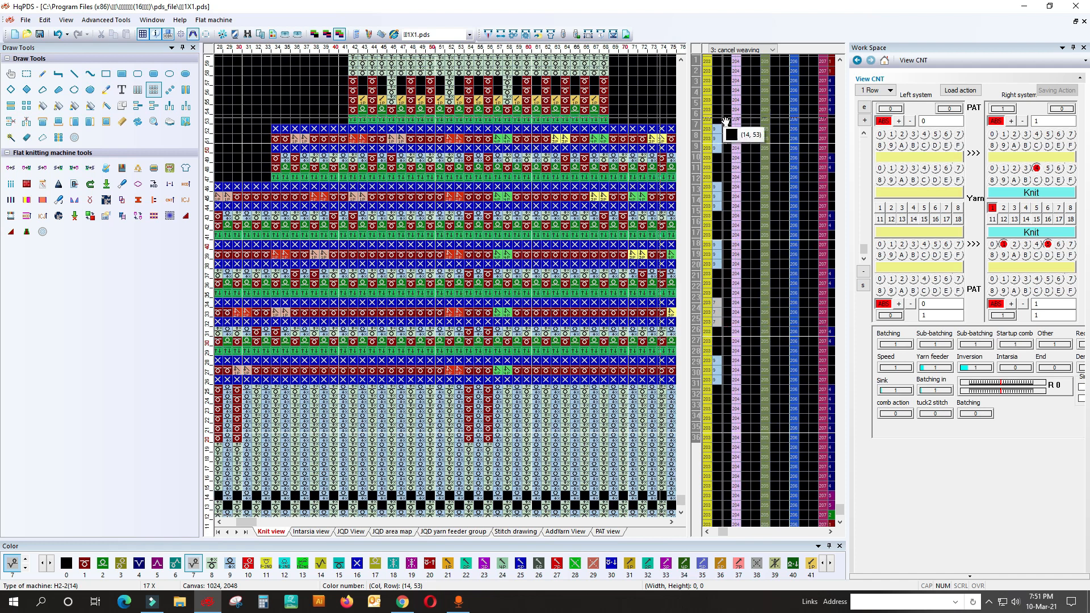
{"action": "left_click", "coordinate": [715, 109]}
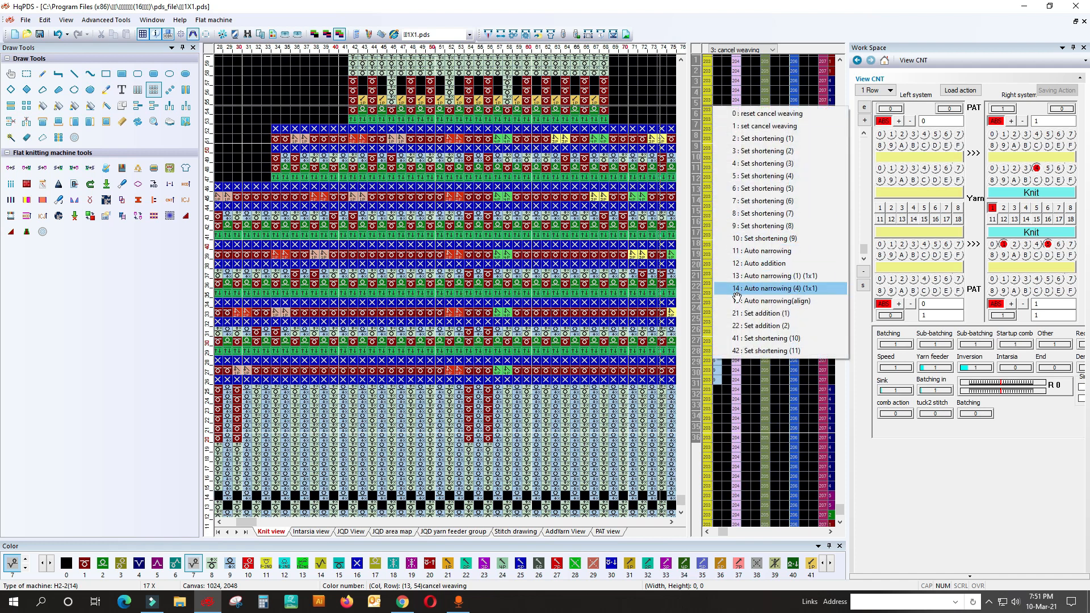
{"action": "left_click", "coordinate": [736, 177]}
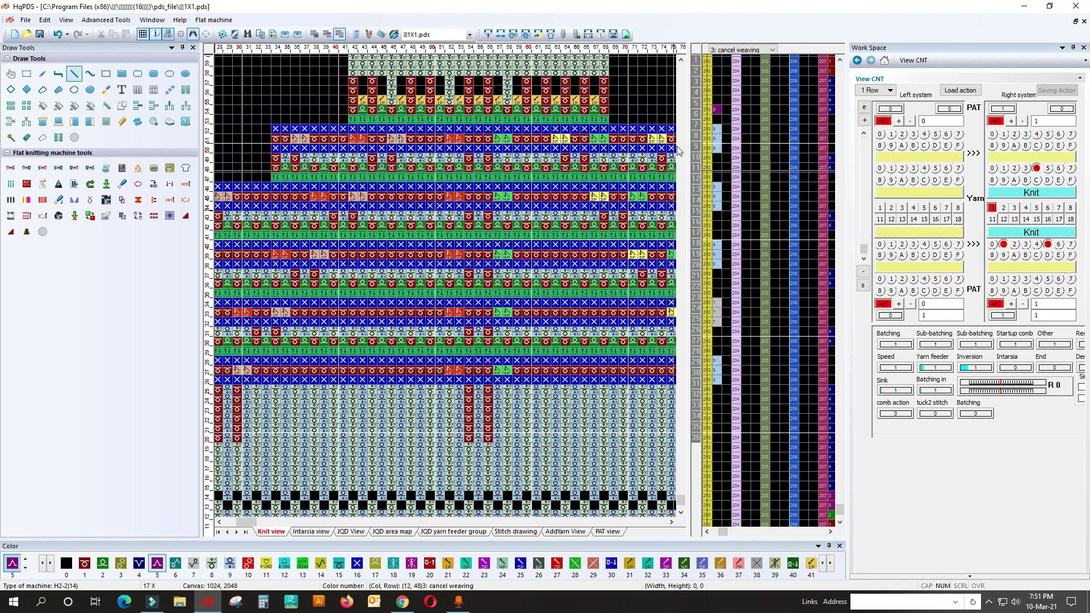
Try Set shortening (4) on the cancel weaving cell at row 45 and undo that change
{"action": "left_click", "coordinate": [159, 92]}
{"action": "left_click_drag", "start_coordinate": [719, 82], "coordinate": [733, 91]}
{"action": "left_click", "coordinate": [726, 115]}
{"action": "left_click", "coordinate": [733, 215]}
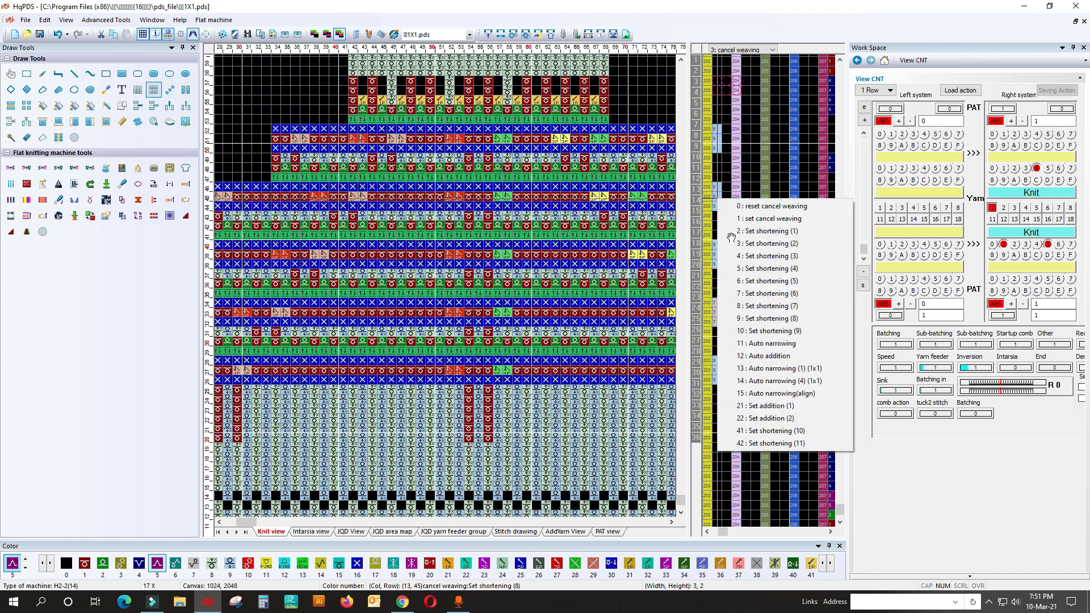
{"action": "left_click", "coordinate": [763, 269]}
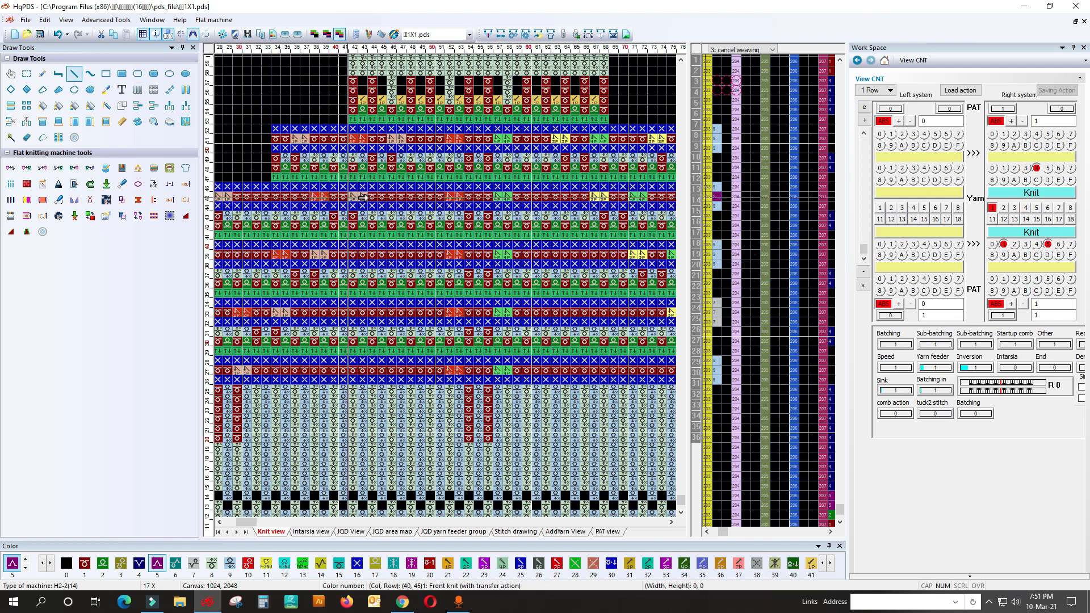
{"action": "left_click", "coordinate": [153, 89]}
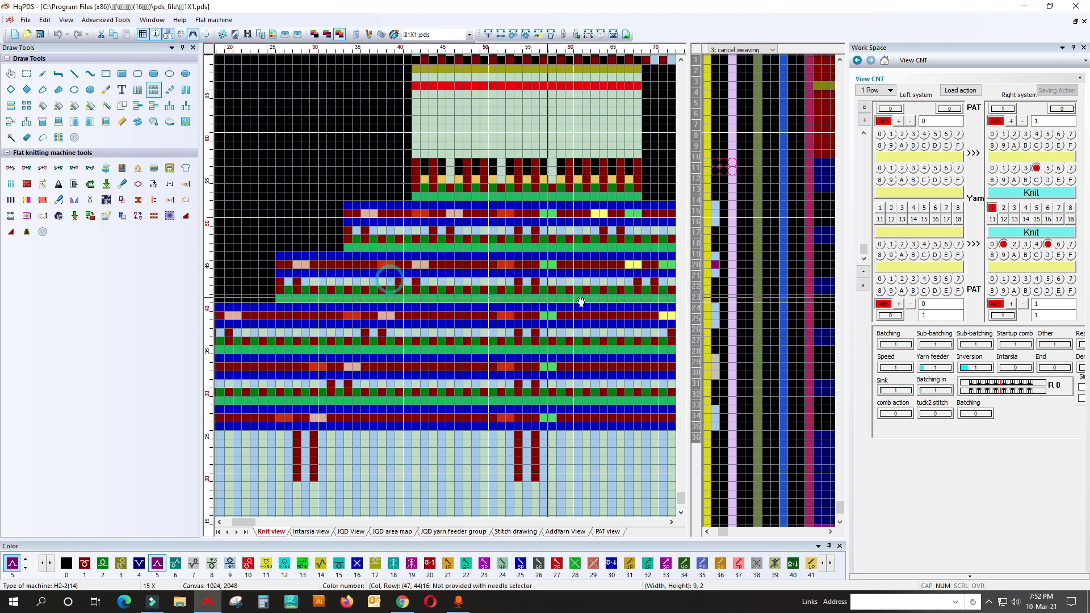
{"action": "left_click", "coordinate": [58, 35]}
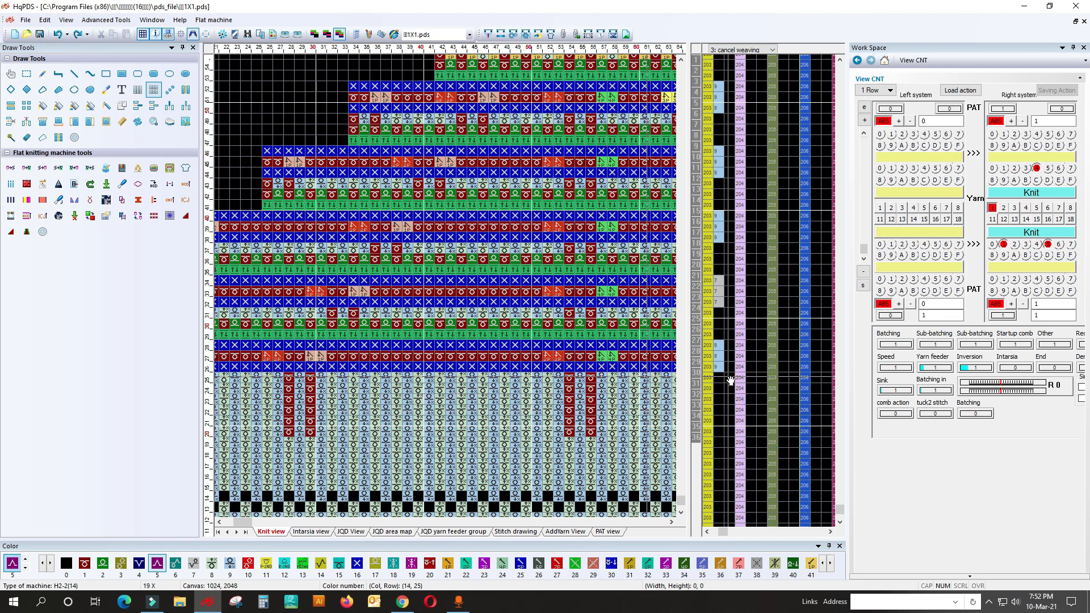
Open the cancel weaving options at row 33, dismiss them, and close the 1X1 pattern without saving its changes
{"action": "left_click", "coordinate": [722, 405]}
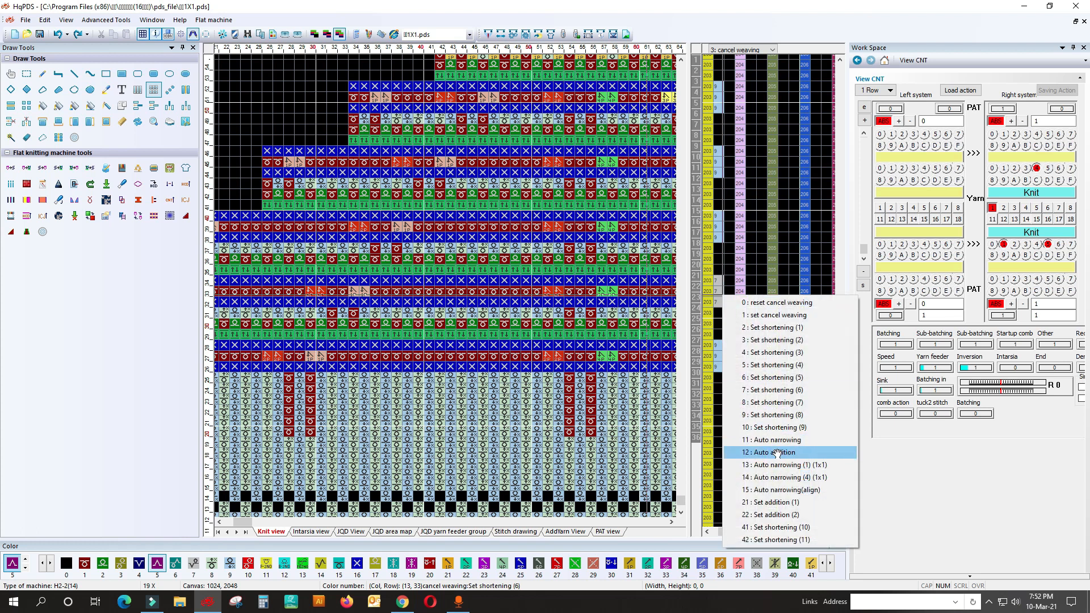
{"action": "left_click", "coordinate": [538, 330]}
{"action": "left_click", "coordinate": [1083, 21]}
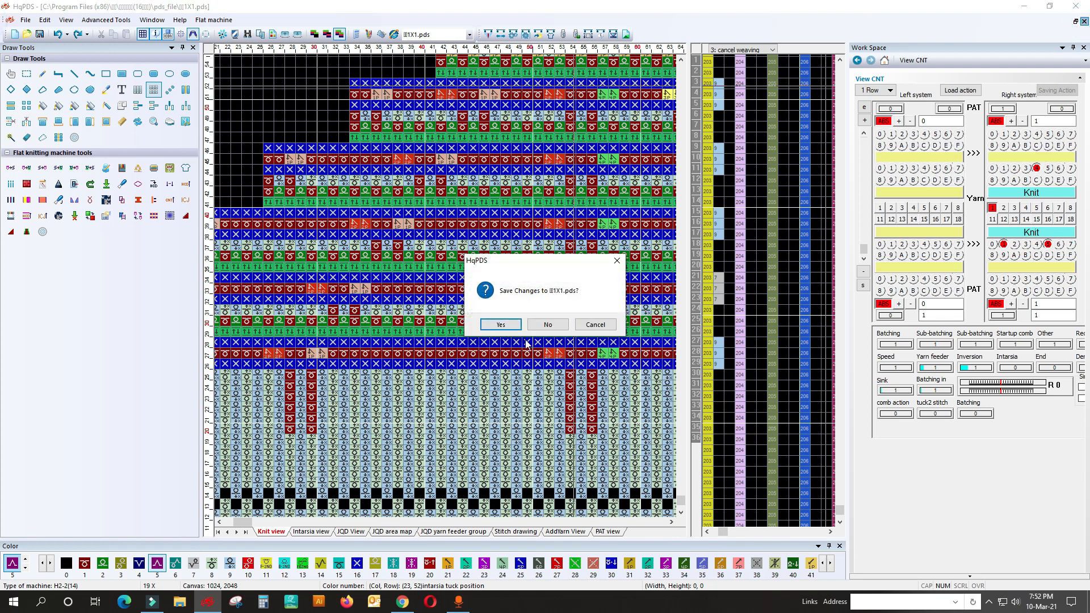
{"action": "left_click", "coordinate": [536, 326]}
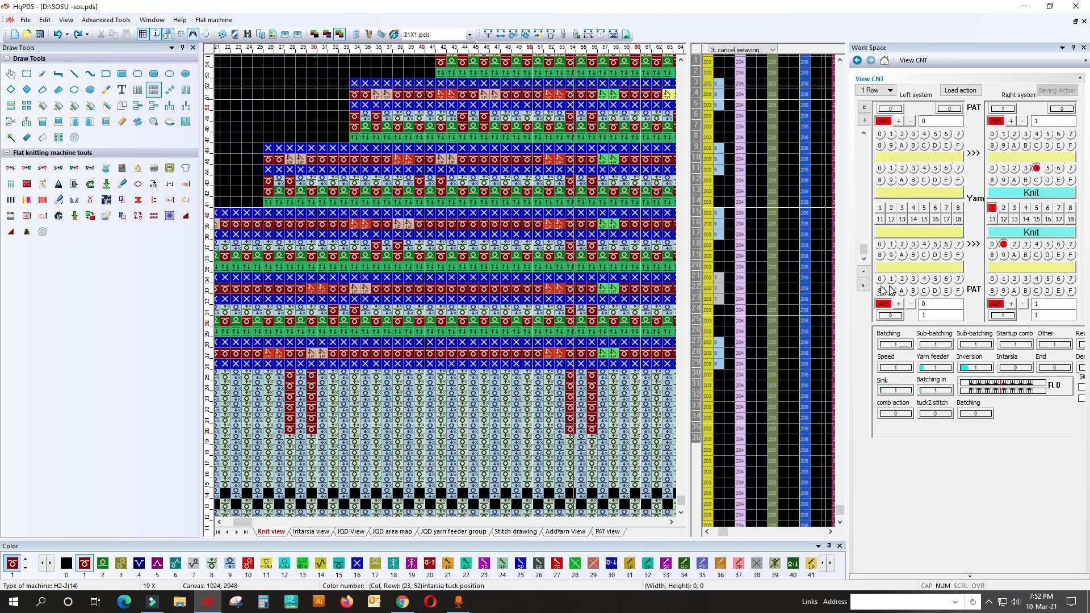
In the left body's first Craft Bill row, enter 20 needles, change Others from Shortening to Addition, and regenerate the pattern
{"action": "scroll", "coordinate": [341, 331], "scroll_direction": "down", "scroll_amount": 3}
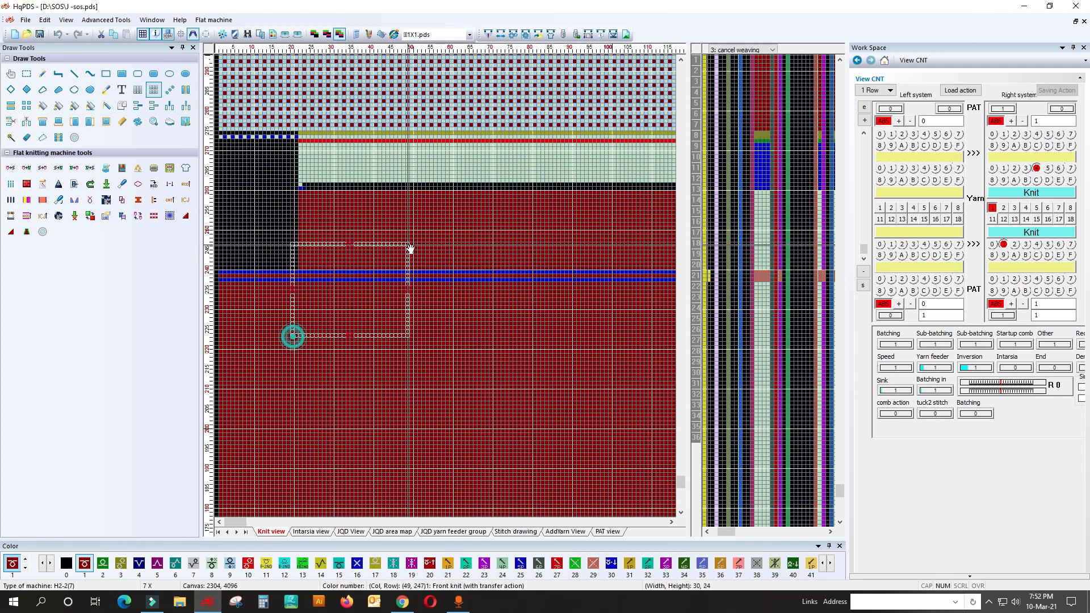
{"action": "left_click", "coordinate": [551, 35]}
{"action": "left_click", "coordinate": [382, 166]}
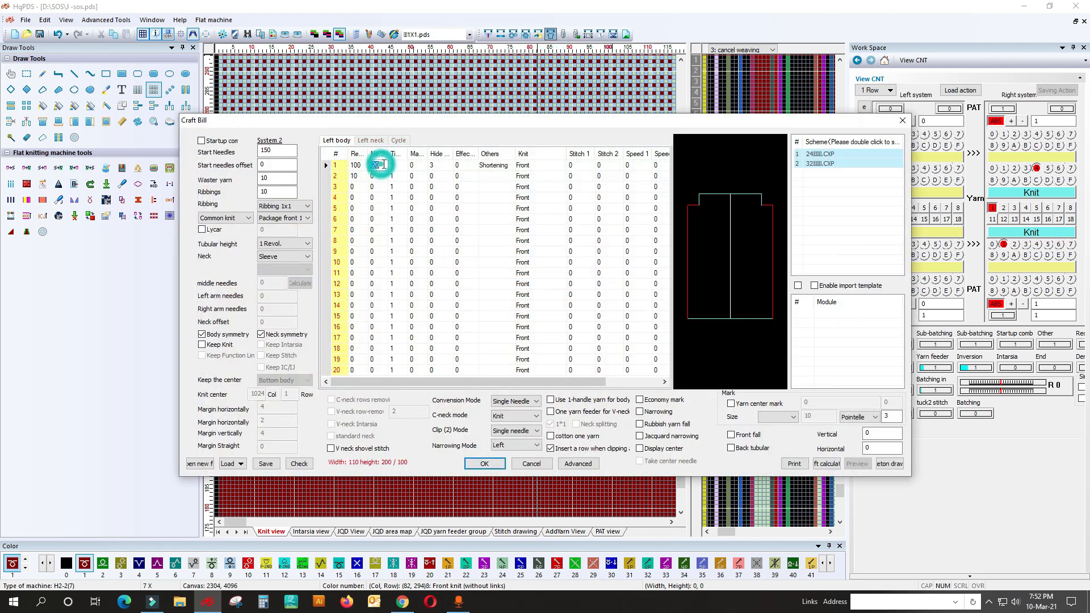
{"action": "left_click", "coordinate": [432, 222]}
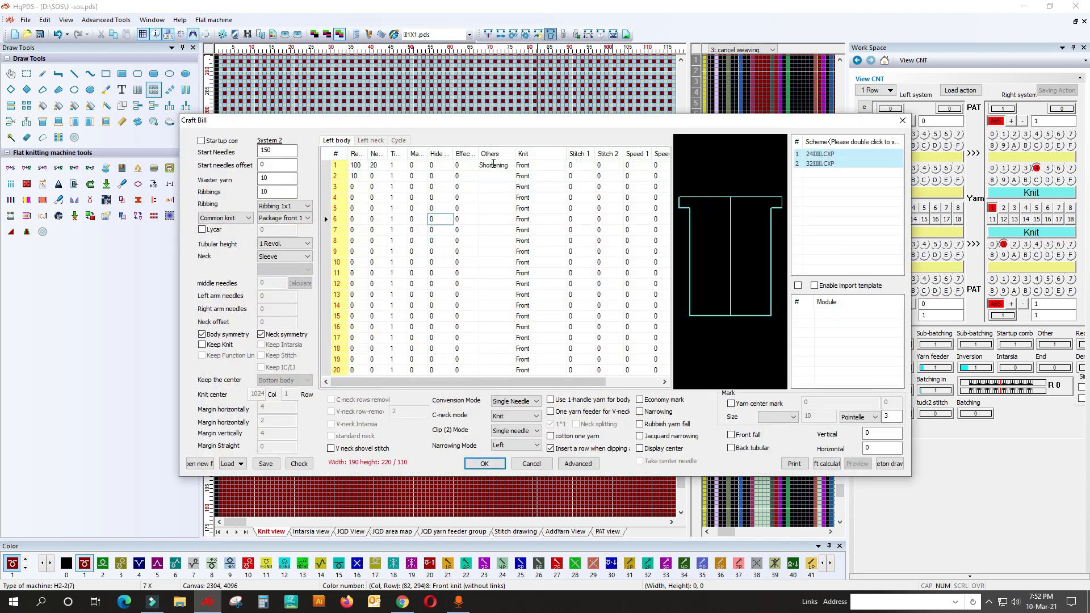
{"action": "left_click", "coordinate": [517, 164]}
{"action": "left_click", "coordinate": [513, 165]}
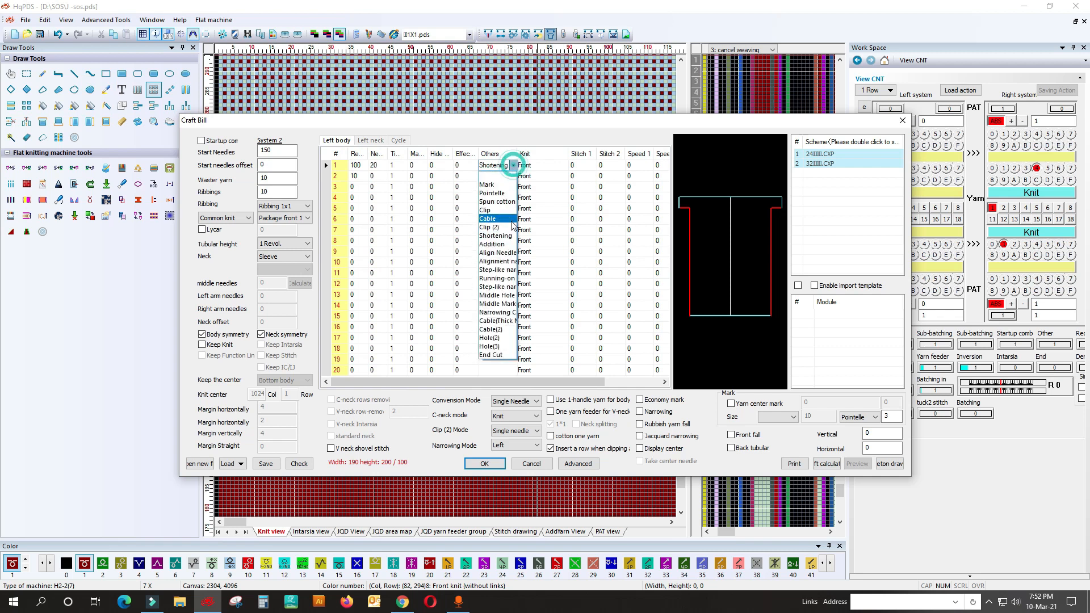
{"action": "left_click", "coordinate": [491, 244]}
{"action": "left_click", "coordinate": [484, 464]}
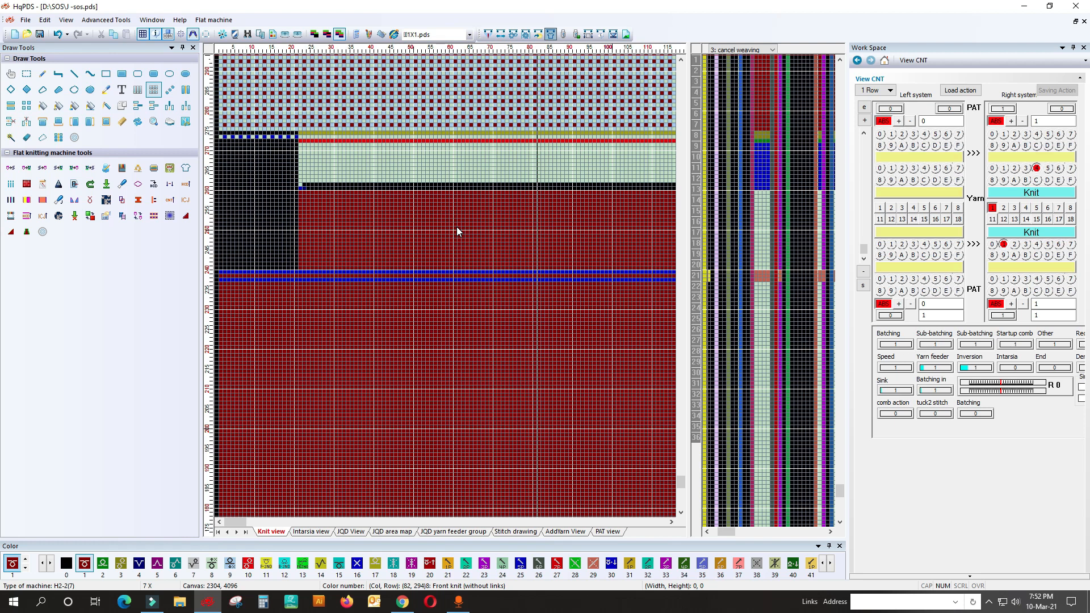
{"action": "left_click", "coordinate": [370, 244]}
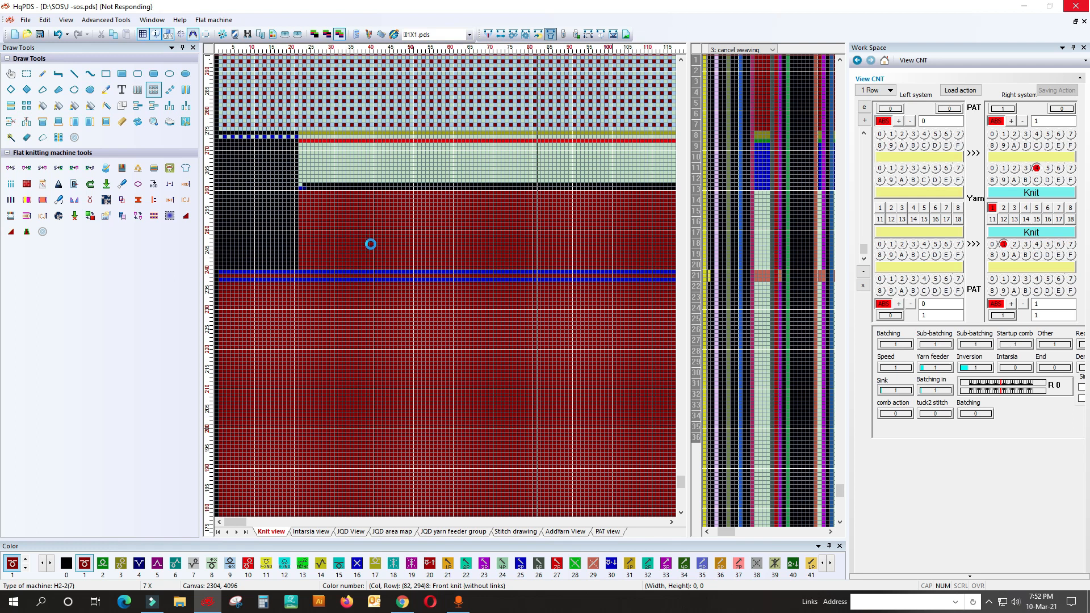
Apply Auto addition to the cancel weaving cell at row 241, where the widened section starts
{"action": "scroll", "coordinate": [275, 291], "scroll_direction": "down", "scroll_amount": 3}
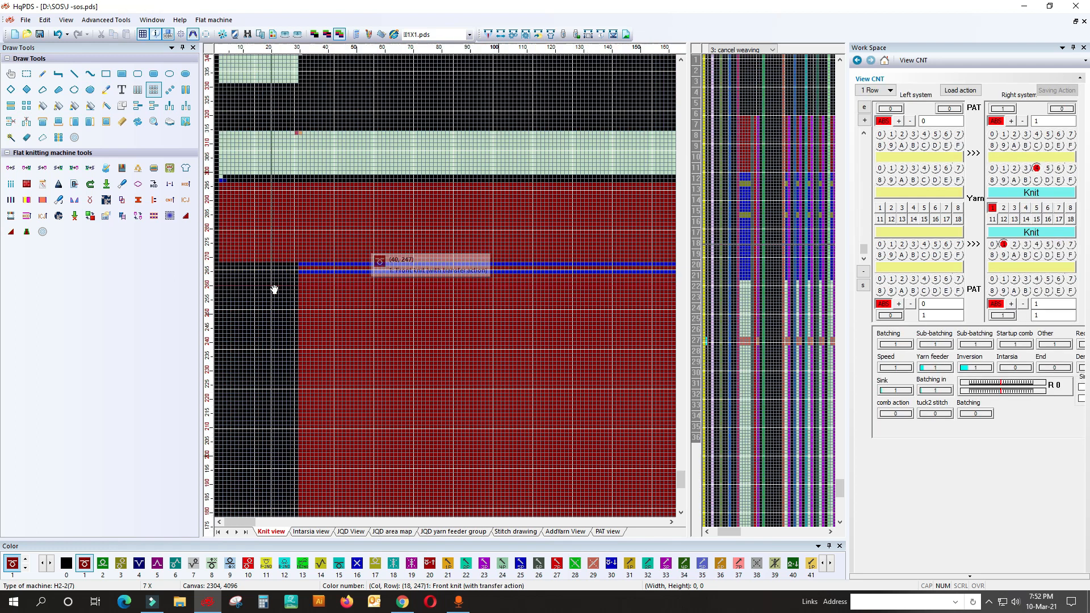
{"action": "scroll", "coordinate": [333, 287], "scroll_direction": "up", "scroll_amount": 2}
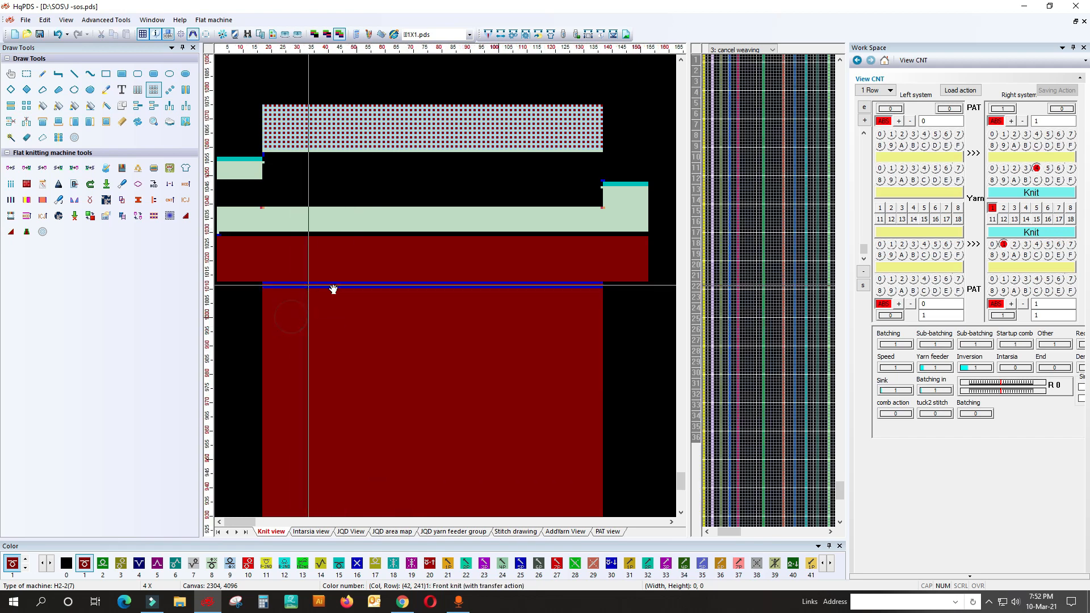
{"action": "scroll", "coordinate": [434, 290], "scroll_direction": "up", "scroll_amount": 3}
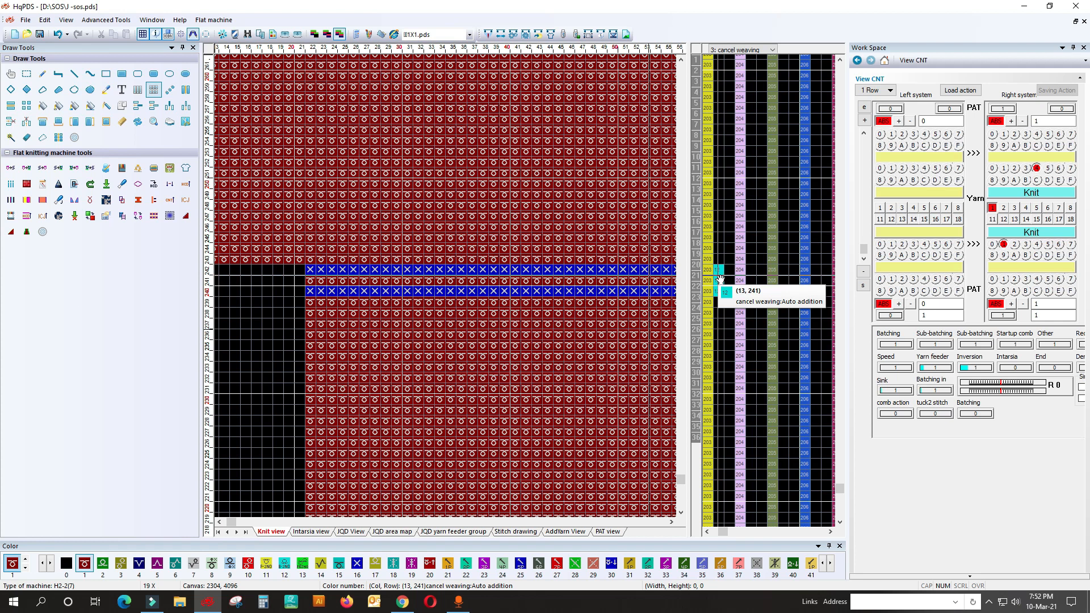
{"action": "right_click", "coordinate": [719, 278]}
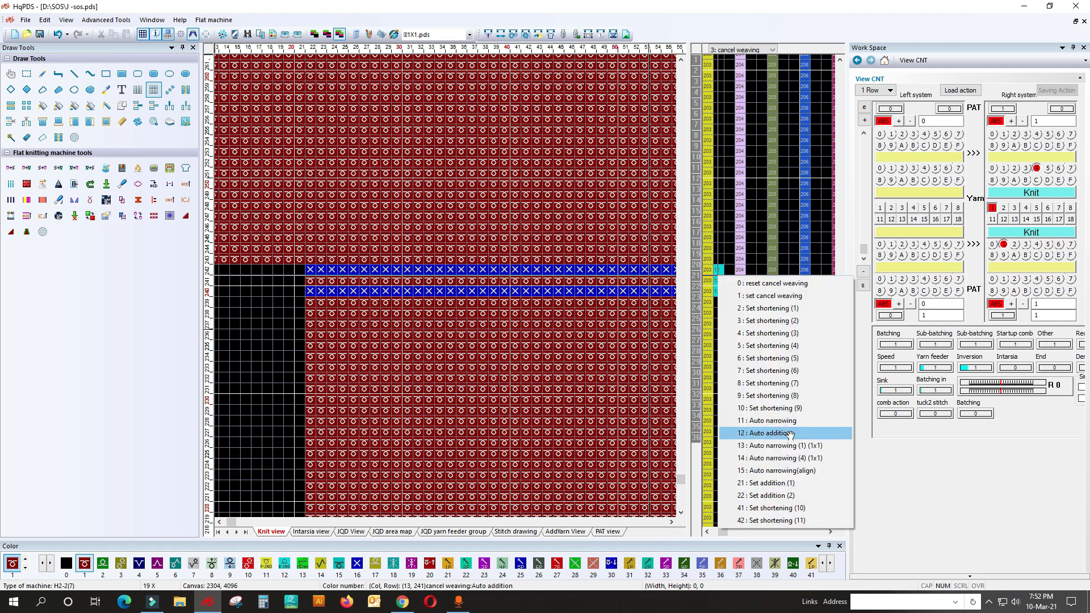
{"action": "left_click", "coordinate": [759, 433]}
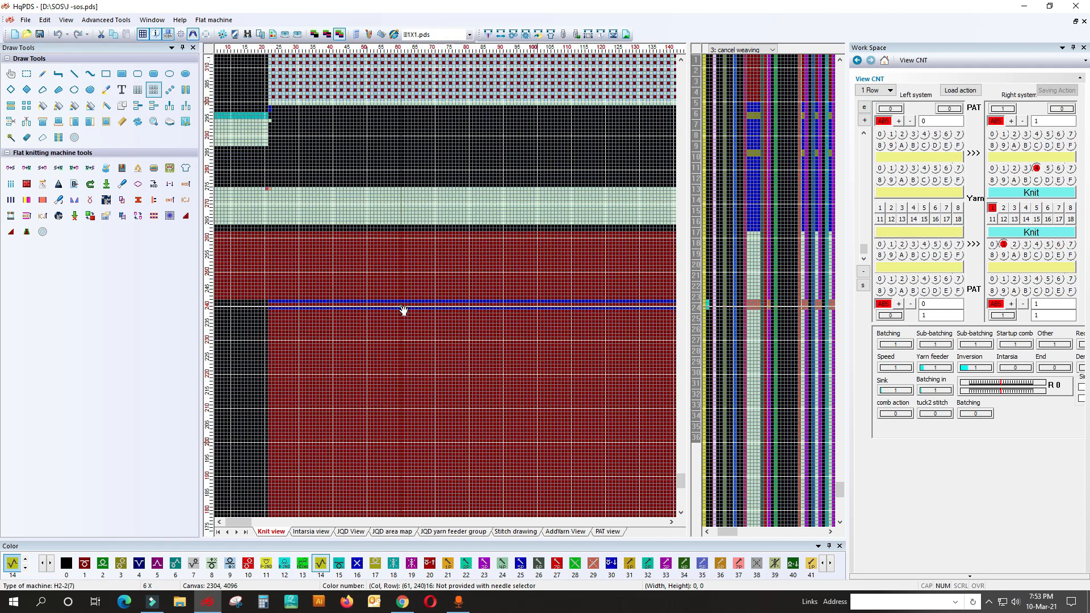
{"action": "scroll", "coordinate": [447, 288], "scroll_direction": "up", "scroll_amount": 2}
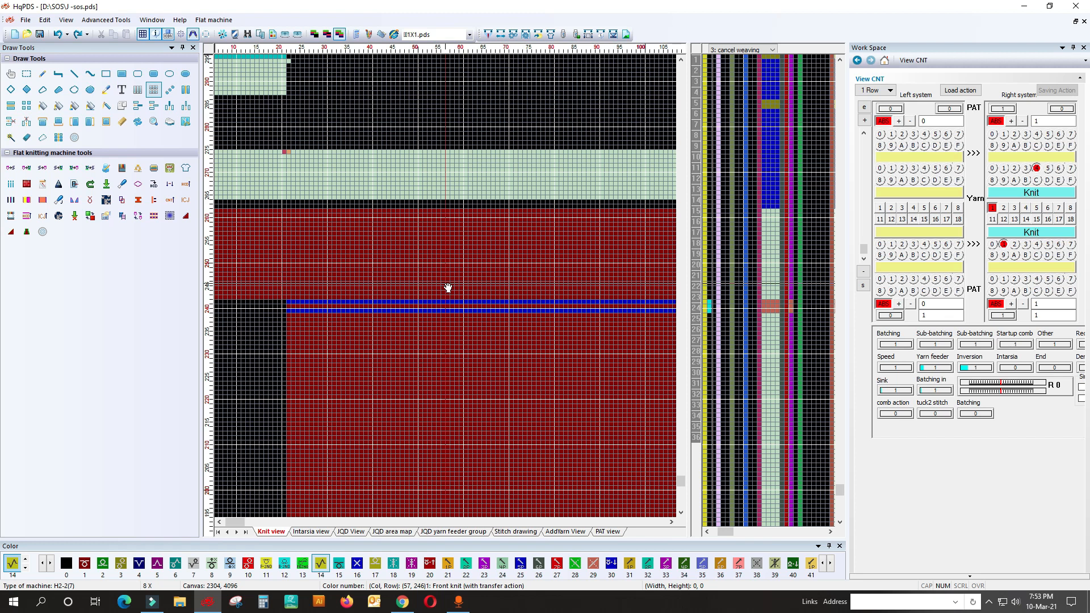
{"action": "scroll", "coordinate": [448, 288], "scroll_direction": "down", "scroll_amount": 5}
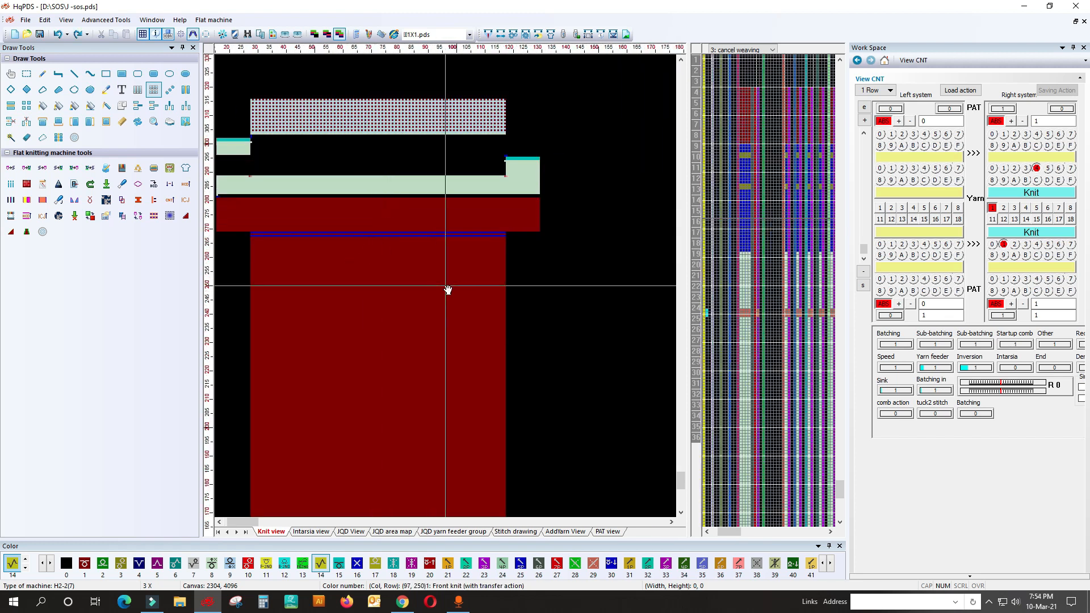
{"action": "scroll", "coordinate": [448, 289], "scroll_direction": "up", "scroll_amount": 2}
{"action": "scroll", "coordinate": [377, 301], "scroll_direction": "down", "scroll_amount": 2}
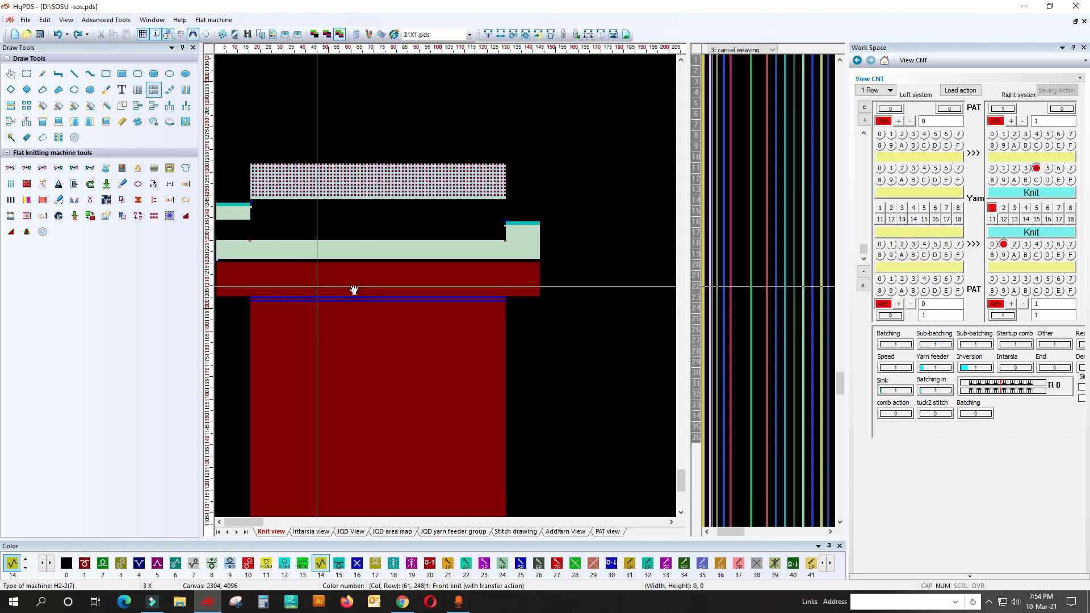
{"action": "scroll", "coordinate": [387, 290], "scroll_direction": "up", "scroll_amount": 3}
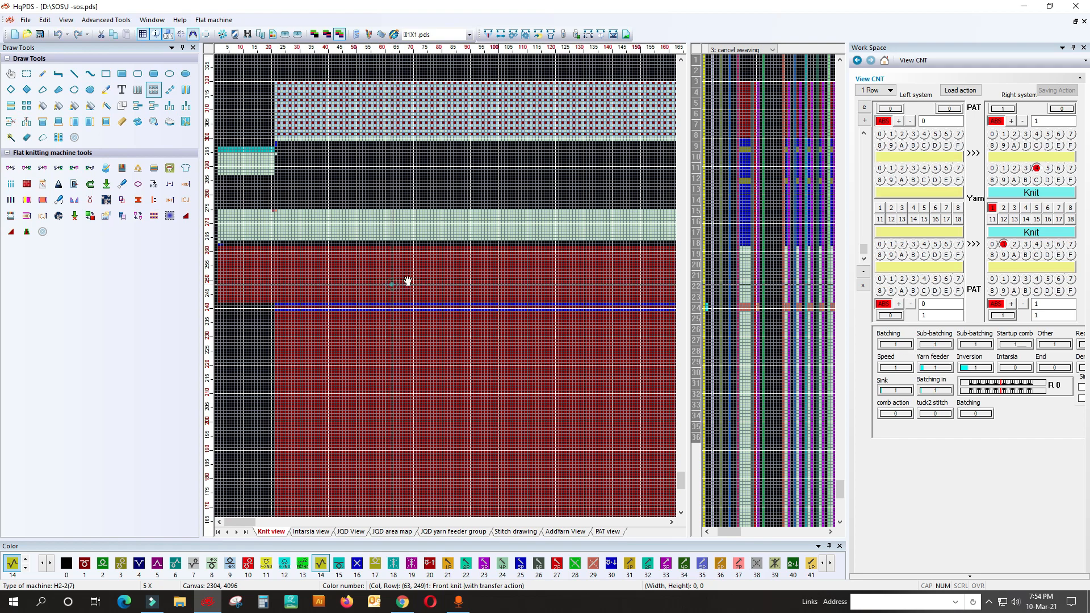
{"action": "scroll", "coordinate": [389, 297], "scroll_direction": "down", "scroll_amount": 2}
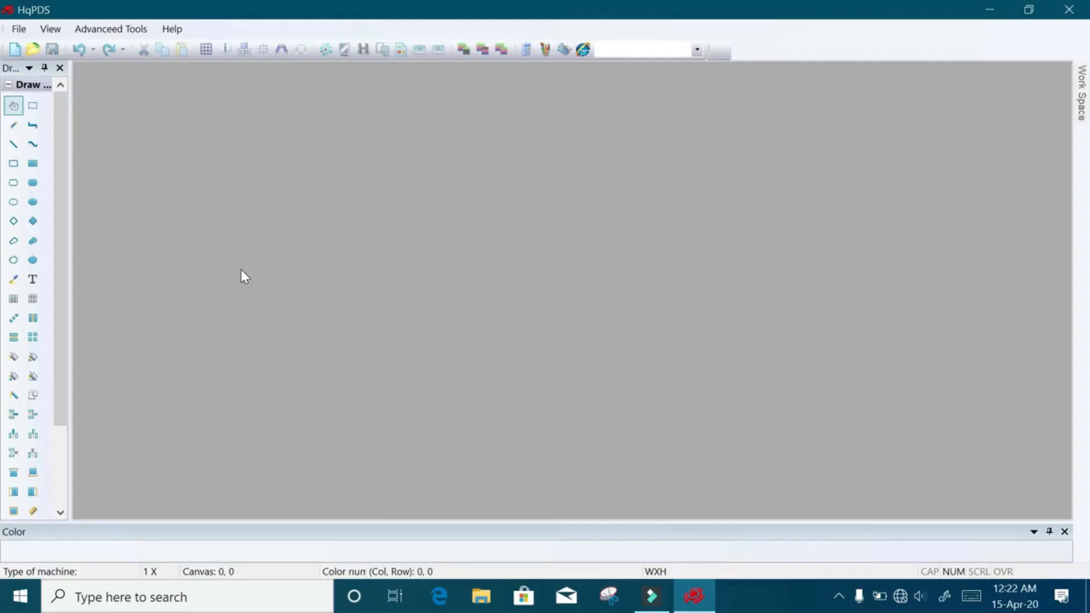